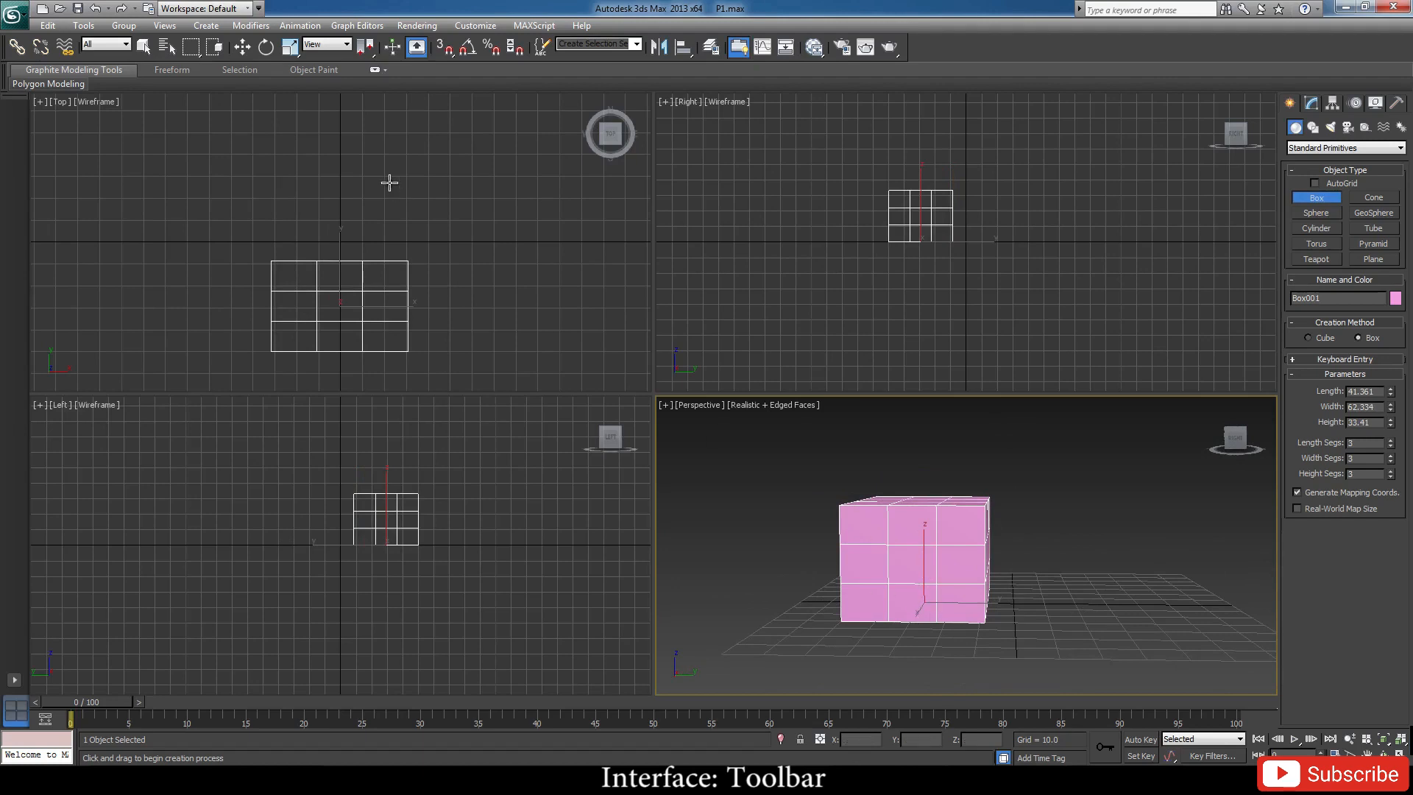
Move the pink box one axis at a time to about X 29.6, Y 17.2 and Z 18.2.
{"action": "left_click", "coordinate": [245, 49]}
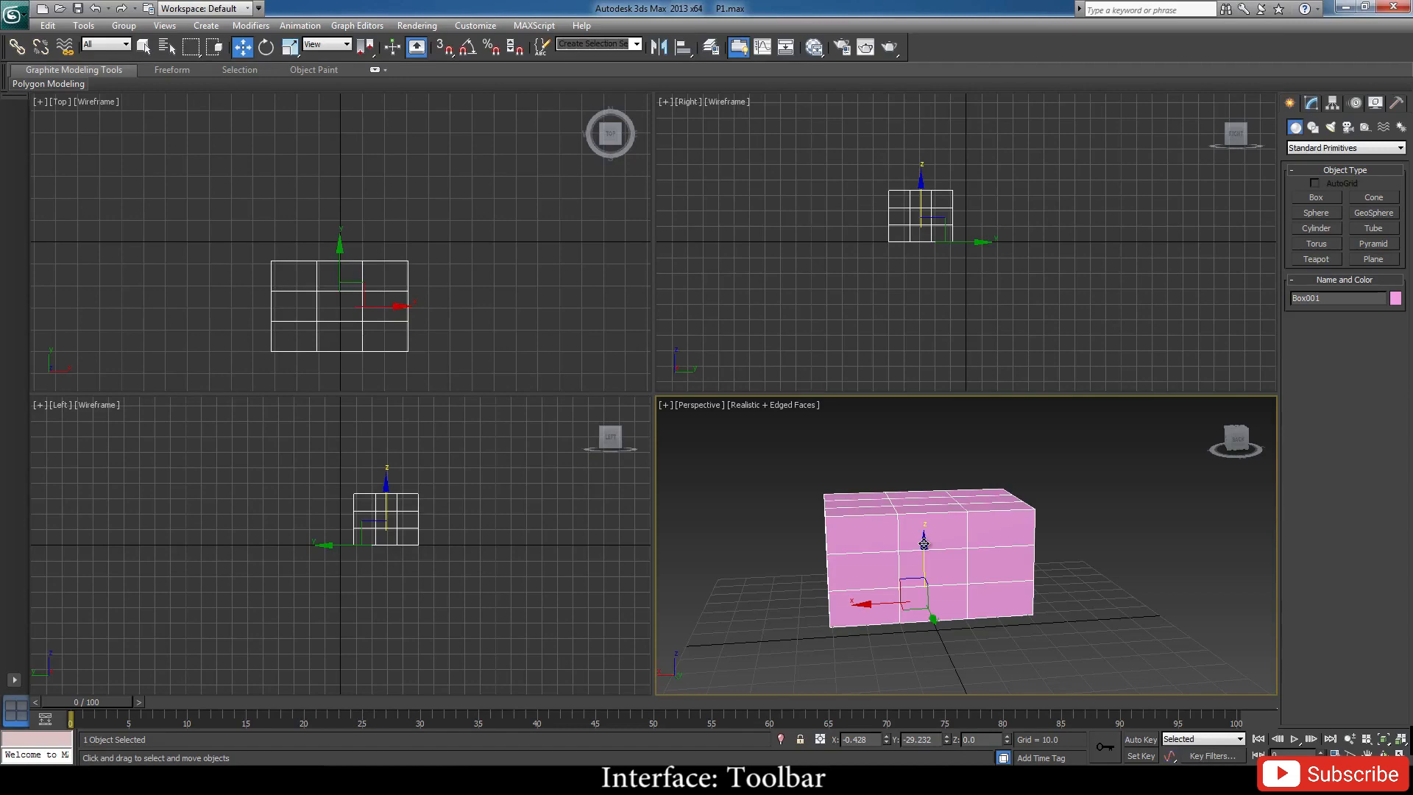
{"action": "left_click_drag", "start_coordinate": [923, 543], "coordinate": [924, 490]}
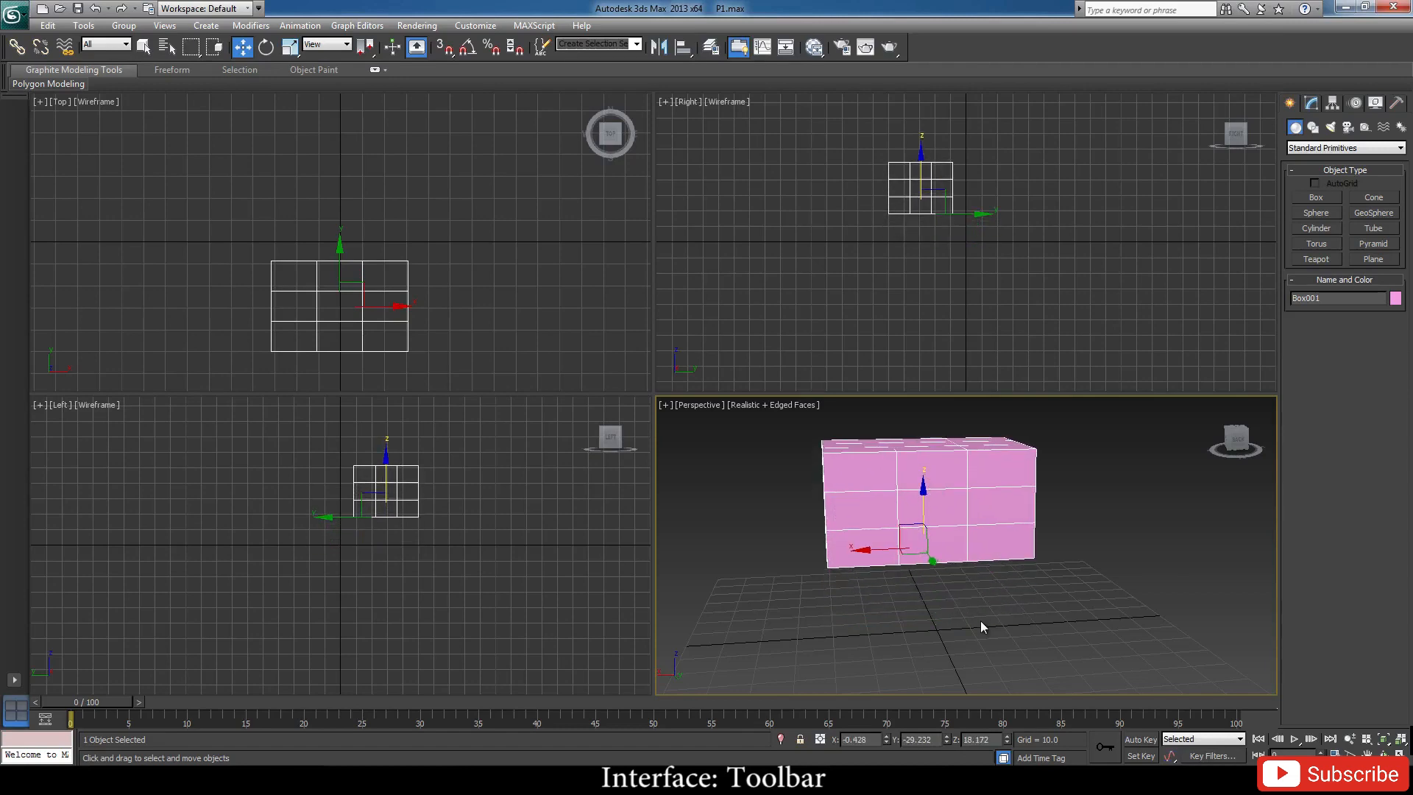
{"action": "mouse_move", "coordinate": [979, 630]}
{"action": "middle_mouse_down", "text": "alt"}
{"action": "mouse_move", "coordinate": [1052, 593]}
{"action": "mouse_move", "coordinate": [1050, 639]}
{"action": "mouse_move", "coordinate": [969, 627]}
{"action": "middle_mouse_up", "text": "alt"}
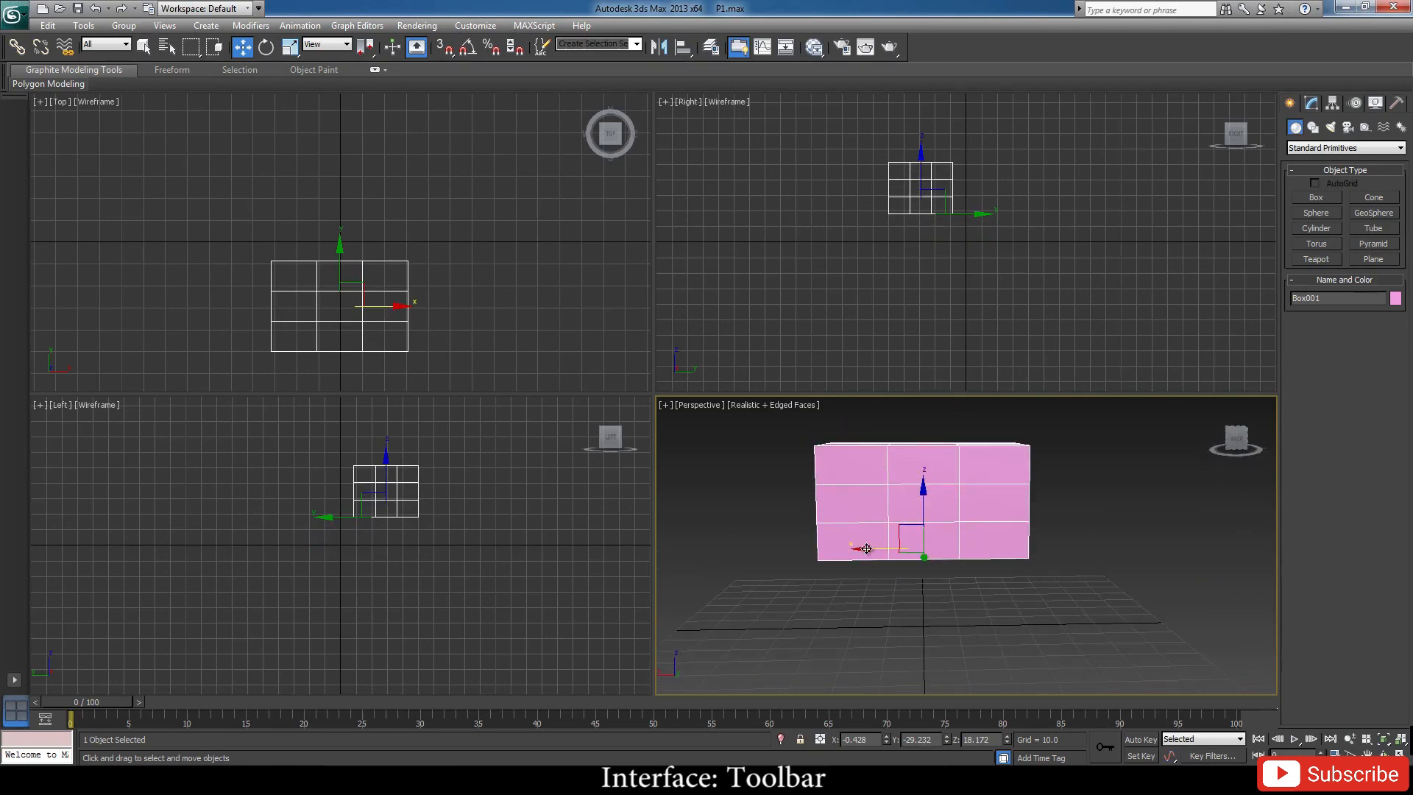
{"action": "left_click_drag", "start_coordinate": [868, 548], "coordinate": [773, 551]}
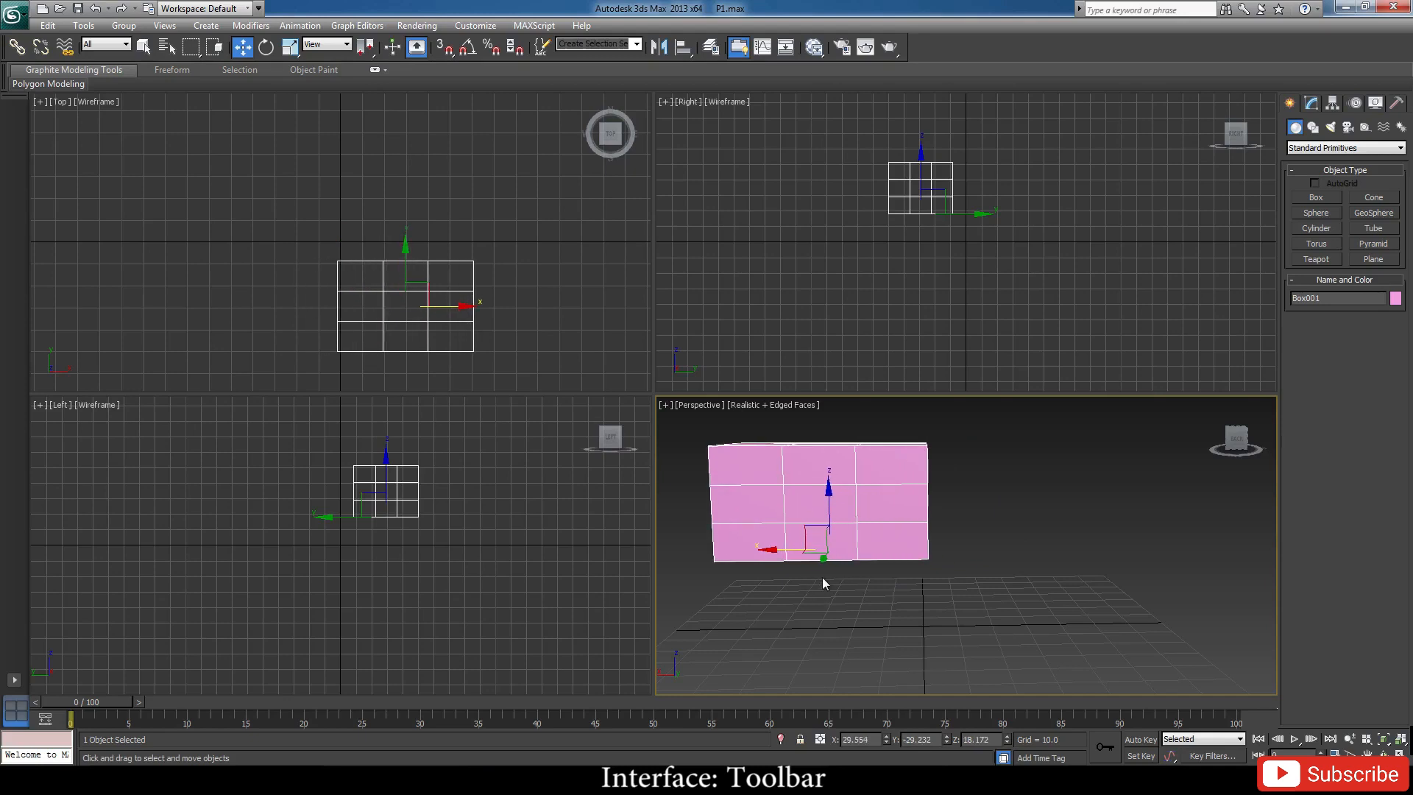
{"action": "middle_click_drag", "start_coordinate": [823, 577], "coordinate": [925, 581], "text": "alt"}
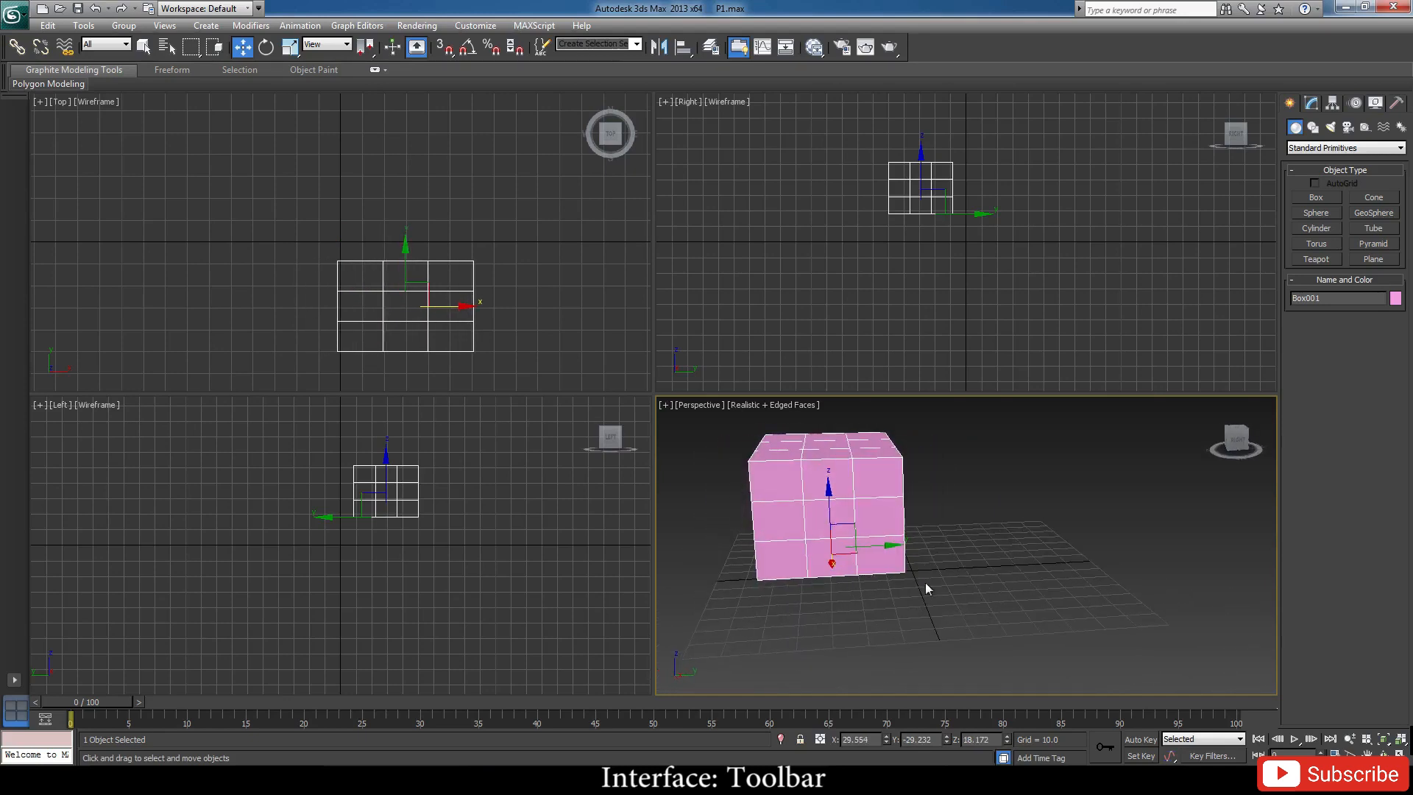
{"action": "left_click_drag", "start_coordinate": [890, 543], "coordinate": [1038, 541]}
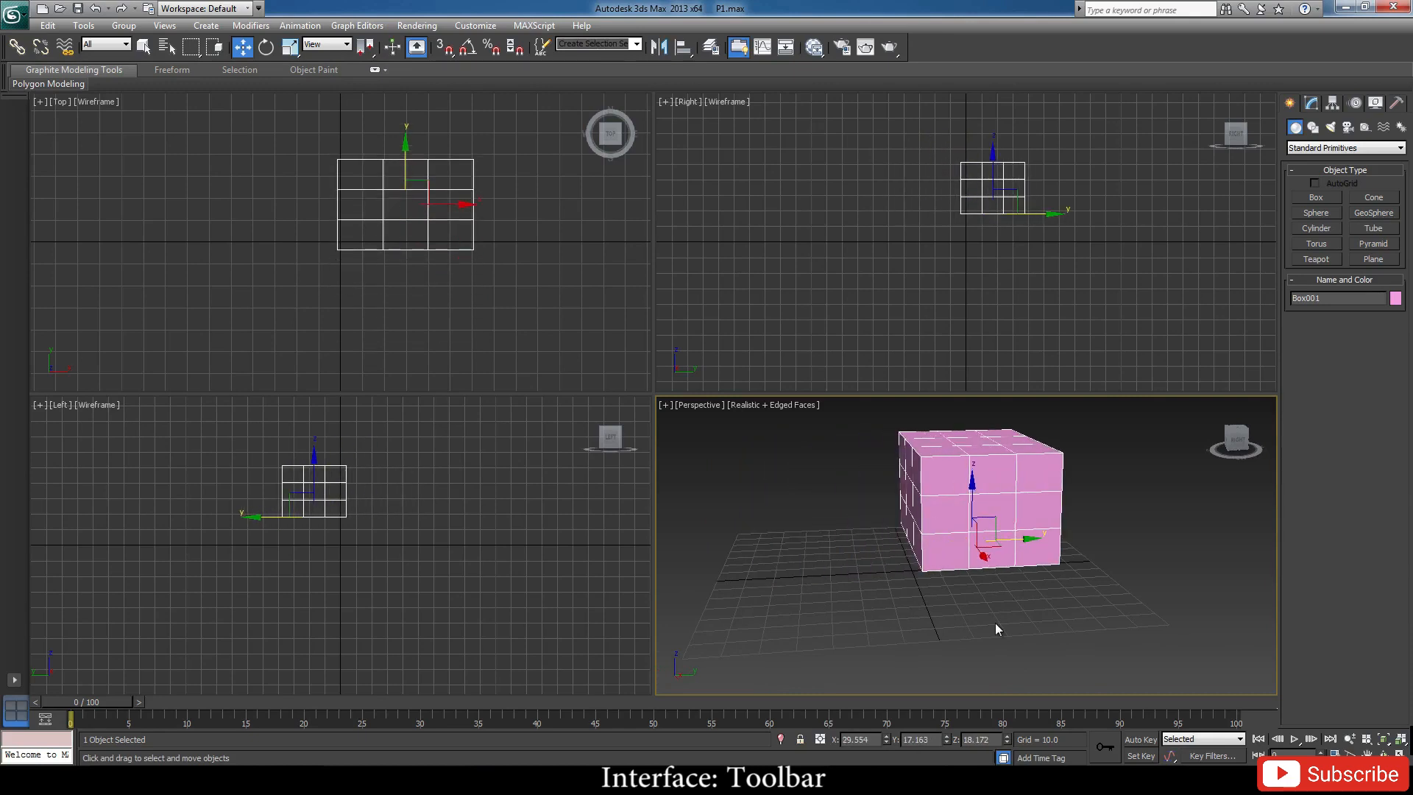
Move the pink box within the XY plane and the YZ/XZ planes to about X 5, Y -4.7, Z 6.1, and deselect it.
{"action": "middle_click_drag", "start_coordinate": [1035, 598], "coordinate": [987, 589], "text": "alt"}
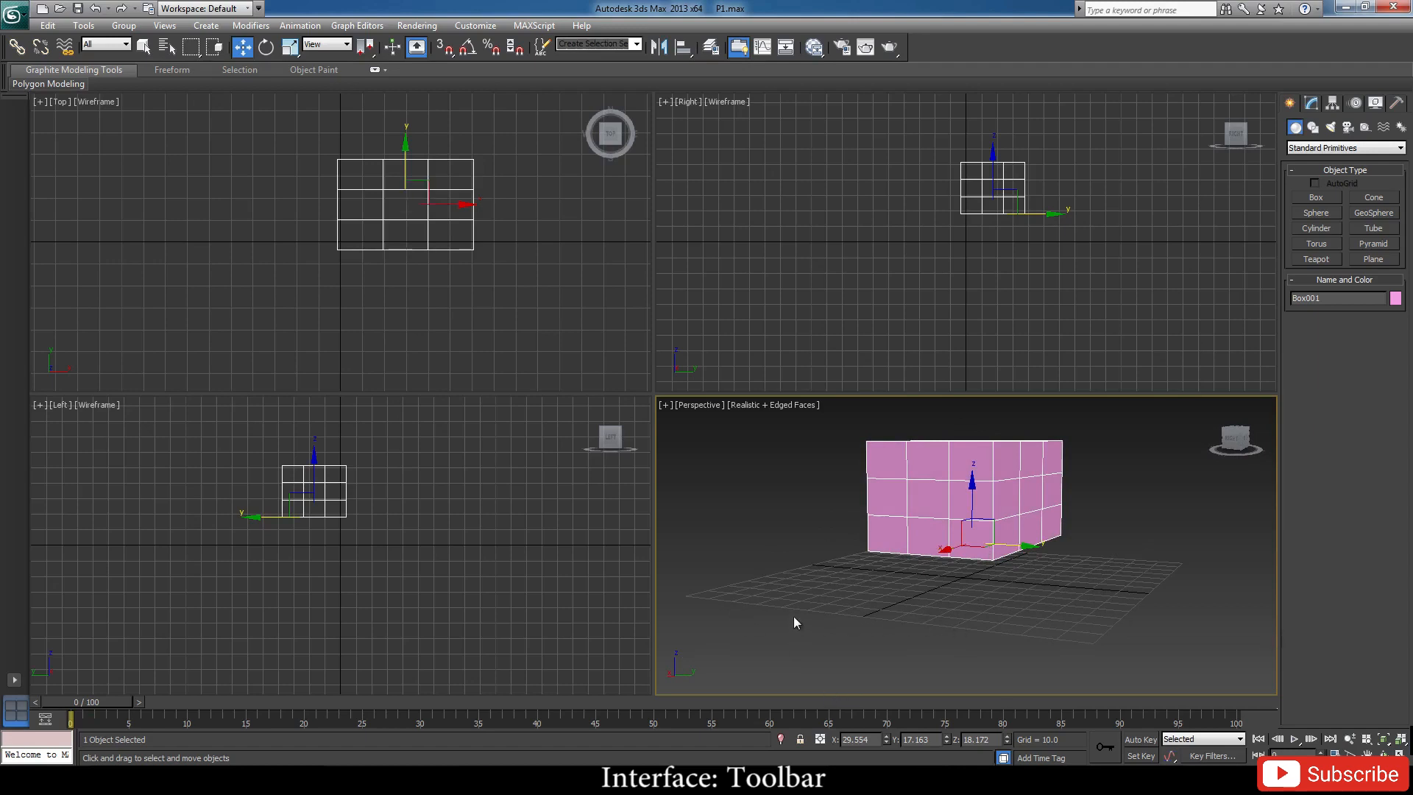
{"action": "mouse_move", "coordinate": [849, 632]}
{"action": "middle_mouse_down", "text": "alt"}
{"action": "mouse_move", "coordinate": [863, 611]}
{"action": "mouse_move", "coordinate": [875, 620]}
{"action": "mouse_move", "coordinate": [850, 624]}
{"action": "mouse_move", "coordinate": [851, 641]}
{"action": "middle_mouse_up", "text": "alt"}
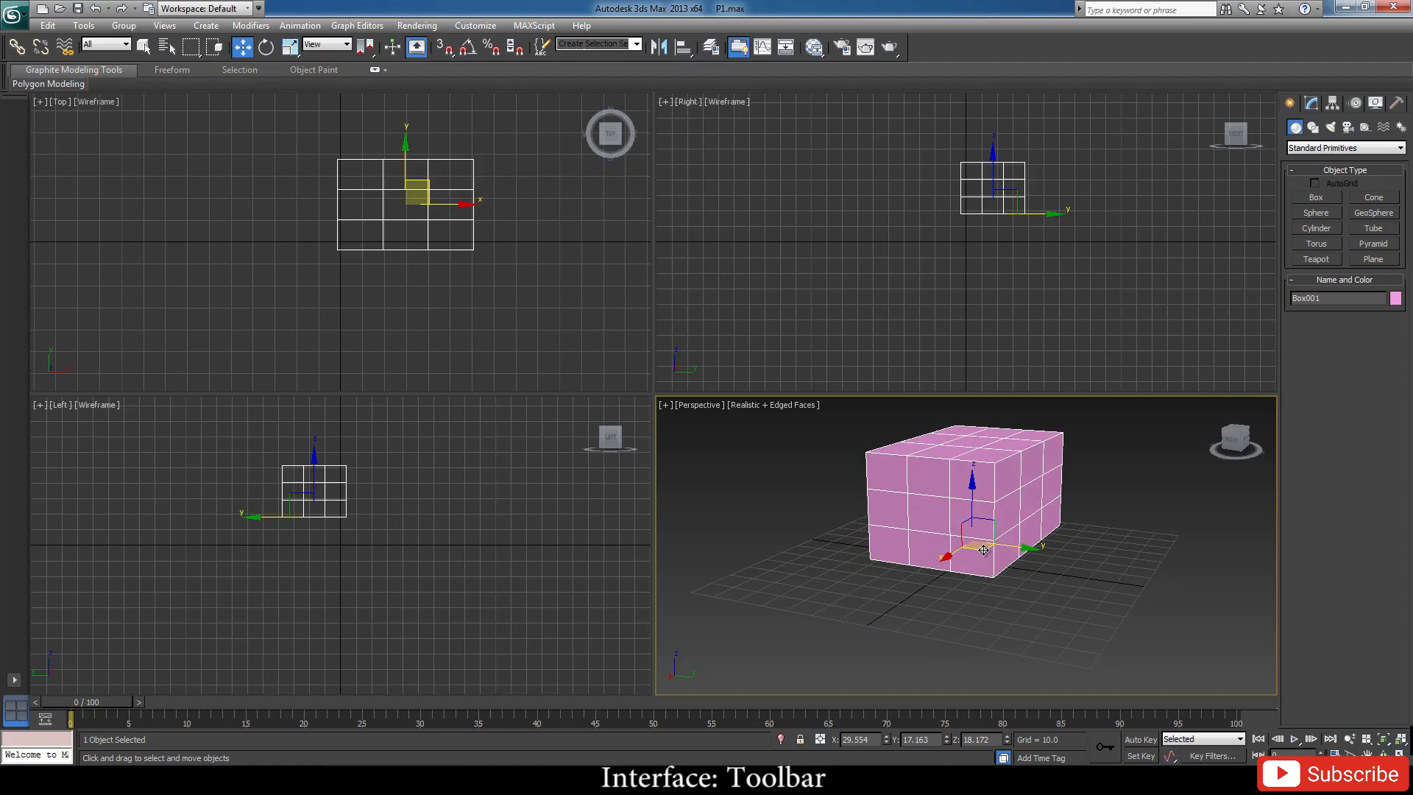
{"action": "mouse_move", "coordinate": [984, 550]}
{"action": "left_mouse_down"}
{"action": "mouse_move", "coordinate": [962, 618]}
{"action": "mouse_move", "coordinate": [1215, 593]}
{"action": "mouse_move", "coordinate": [1118, 440]}
{"action": "mouse_move", "coordinate": [899, 475]}
{"action": "mouse_move", "coordinate": [962, 651]}
{"action": "mouse_move", "coordinate": [1151, 574]}
{"action": "mouse_move", "coordinate": [964, 549]}
{"action": "mouse_move", "coordinate": [924, 571]}
{"action": "mouse_move", "coordinate": [977, 527]}
{"action": "left_mouse_up"}
{"action": "mouse_move", "coordinate": [1027, 585]}
{"action": "middle_mouse_down", "text": "alt"}
{"action": "mouse_move", "coordinate": [1038, 554]}
{"action": "mouse_move", "coordinate": [1016, 586]}
{"action": "middle_mouse_up", "text": "alt"}
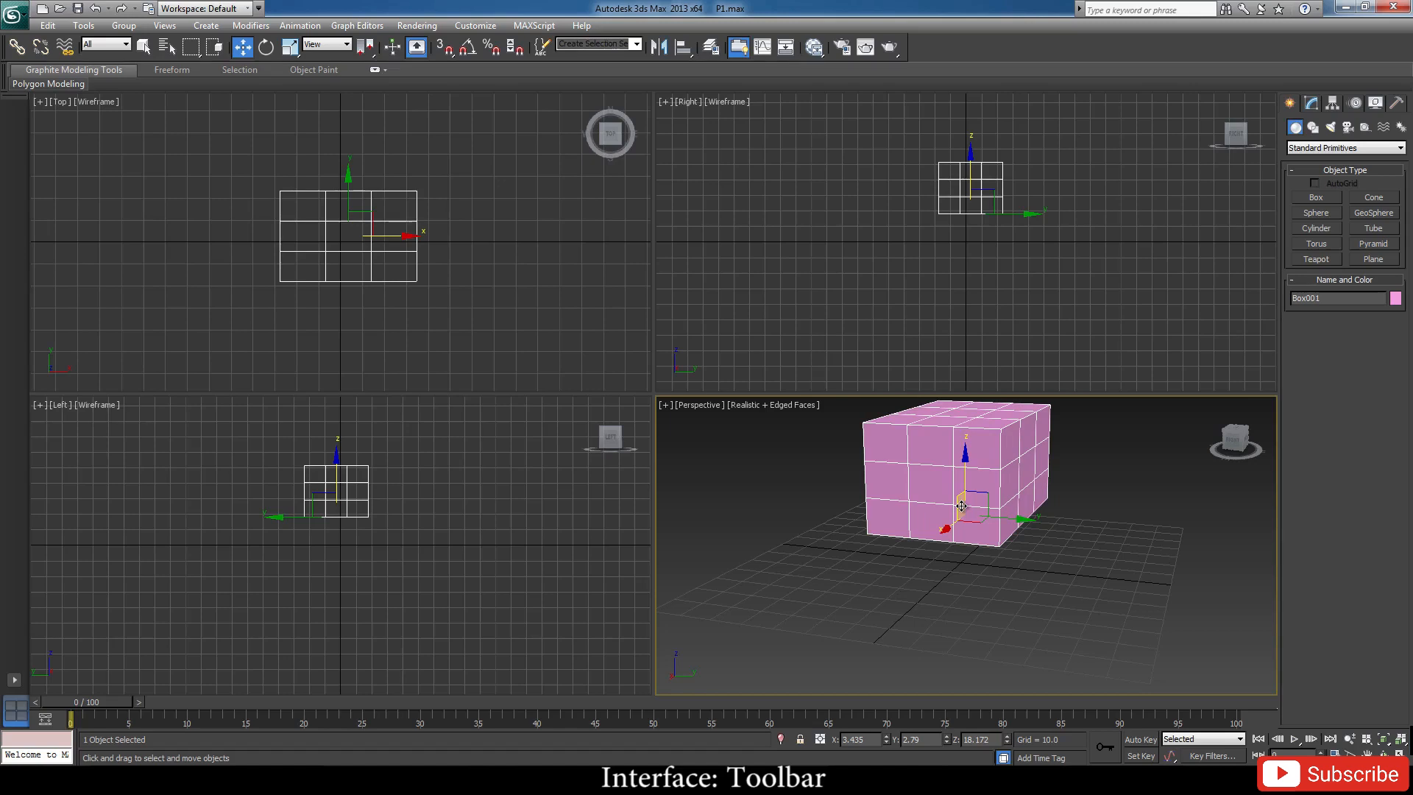
{"action": "left_click_drag", "start_coordinate": [962, 506], "coordinate": [891, 541]}
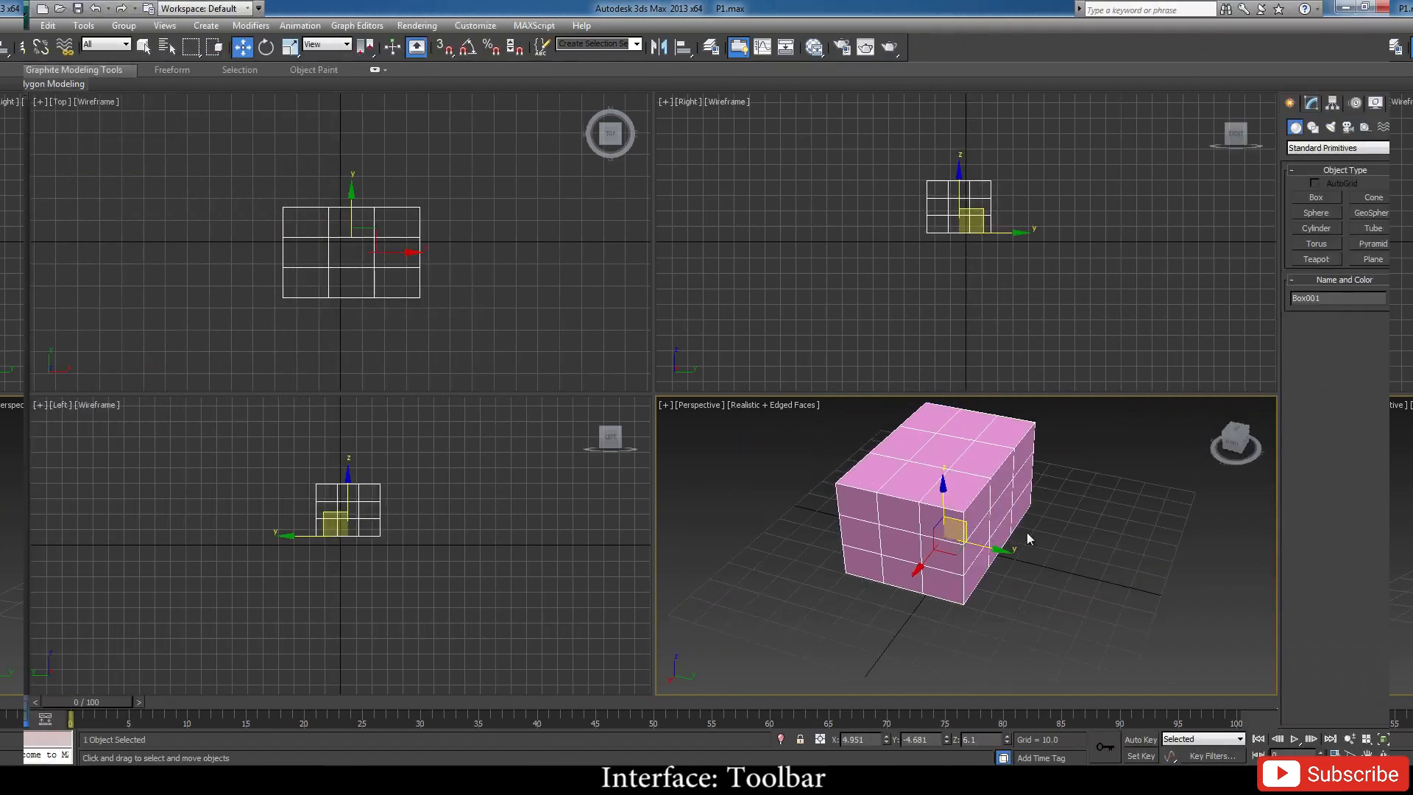
{"action": "left_click", "coordinate": [1058, 519]}
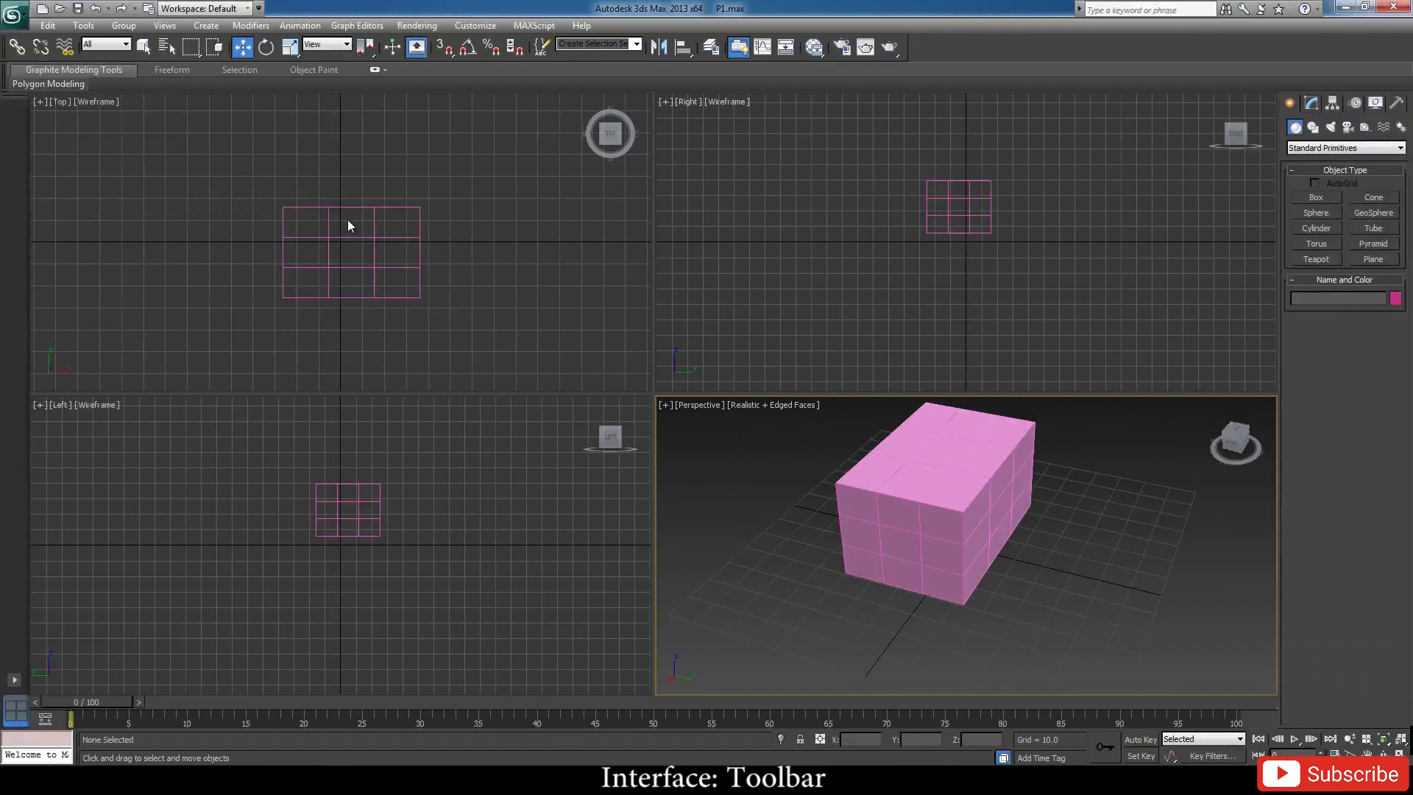
Try rotating the pink box about 45° around the X axis and undo the rotation.
{"action": "left_click", "coordinate": [267, 48]}
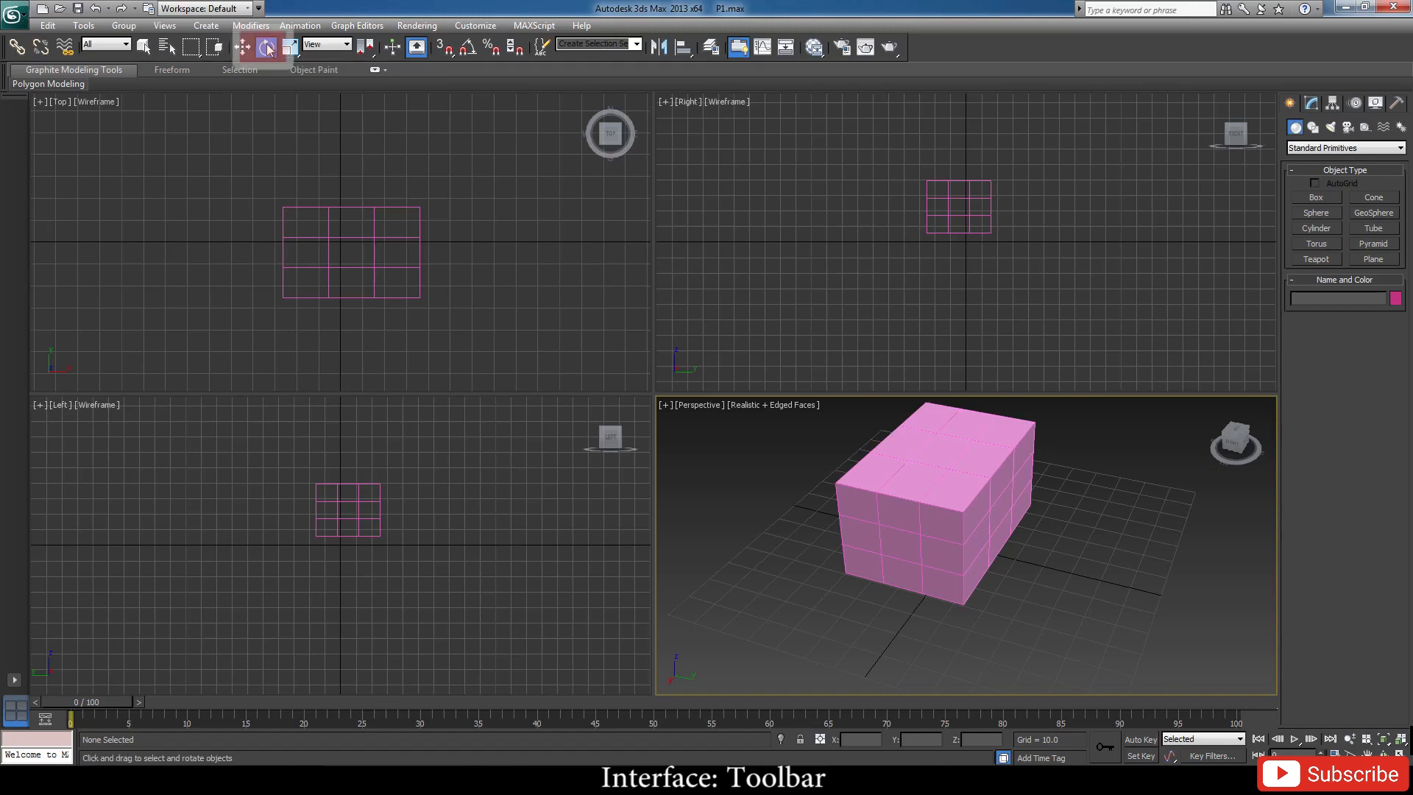
{"action": "left_click", "coordinate": [881, 505]}
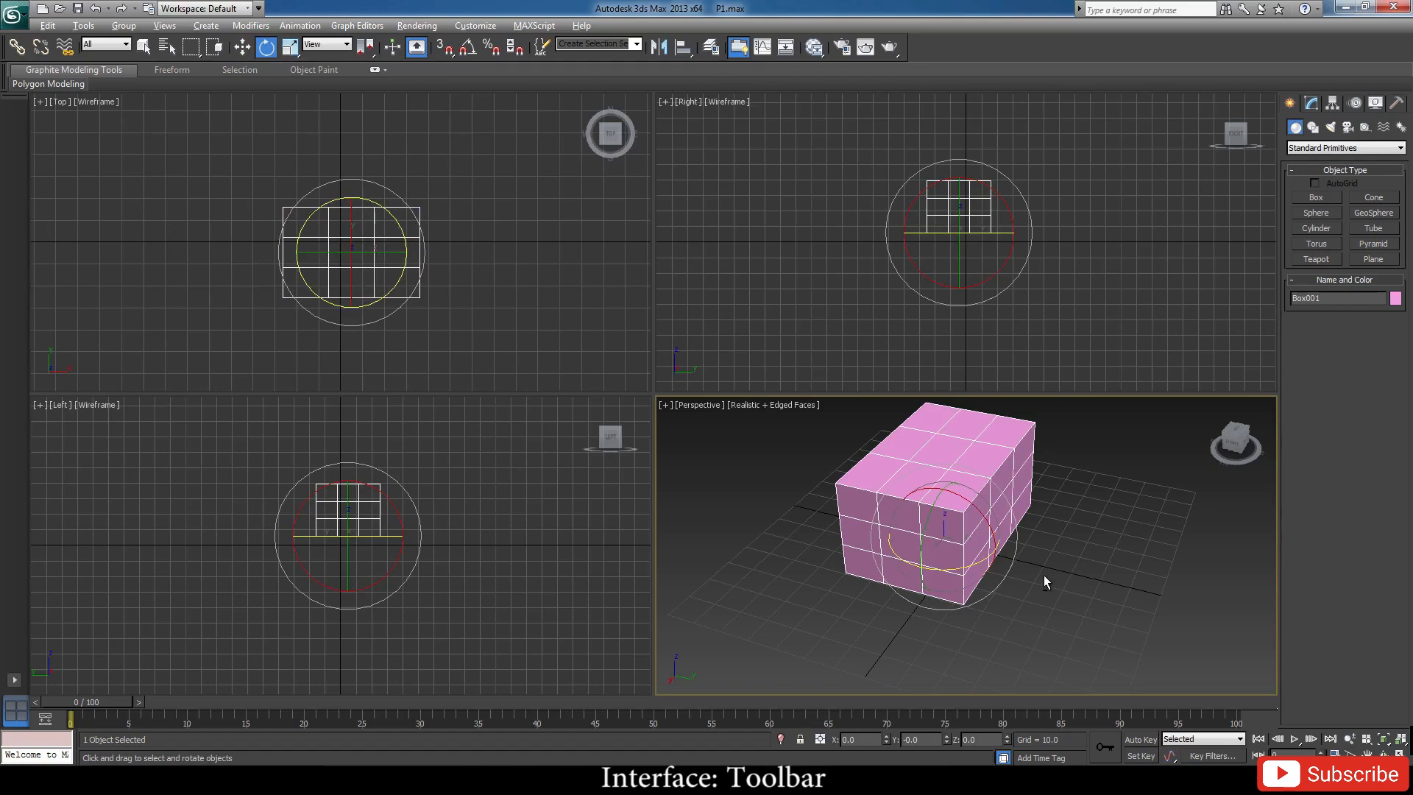
{"action": "middle_click_drag", "start_coordinate": [1043, 576], "coordinate": [1081, 536], "text": "alt"}
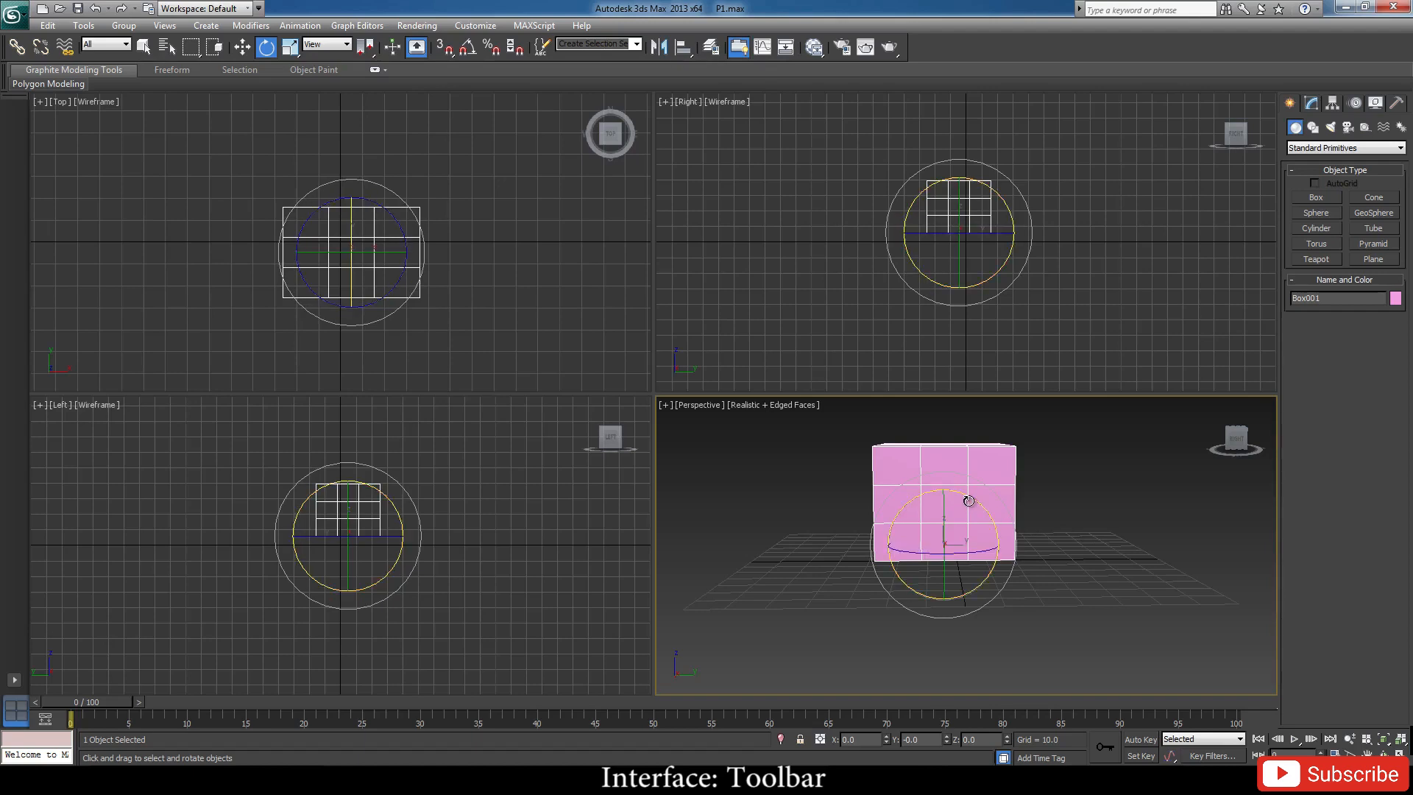
{"action": "left_click_drag", "start_coordinate": [969, 500], "coordinate": [1010, 572]}
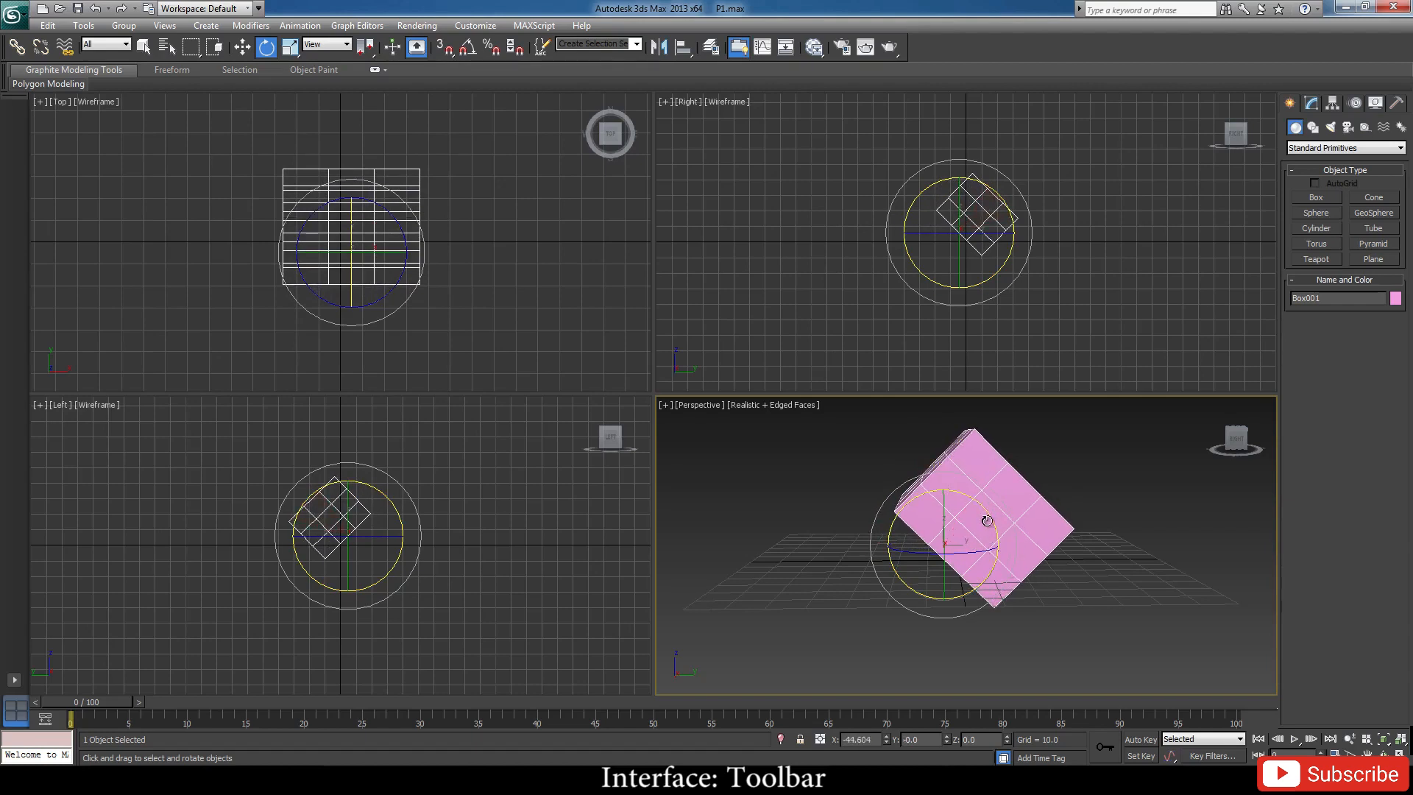
{"action": "key", "text": "ctrl+z"}
Rotate the pink box freely around several axes at once so it sits tilted, and deselect it.
{"action": "middle_click_drag", "start_coordinate": [989, 522], "coordinate": [963, 537], "text": "alt"}
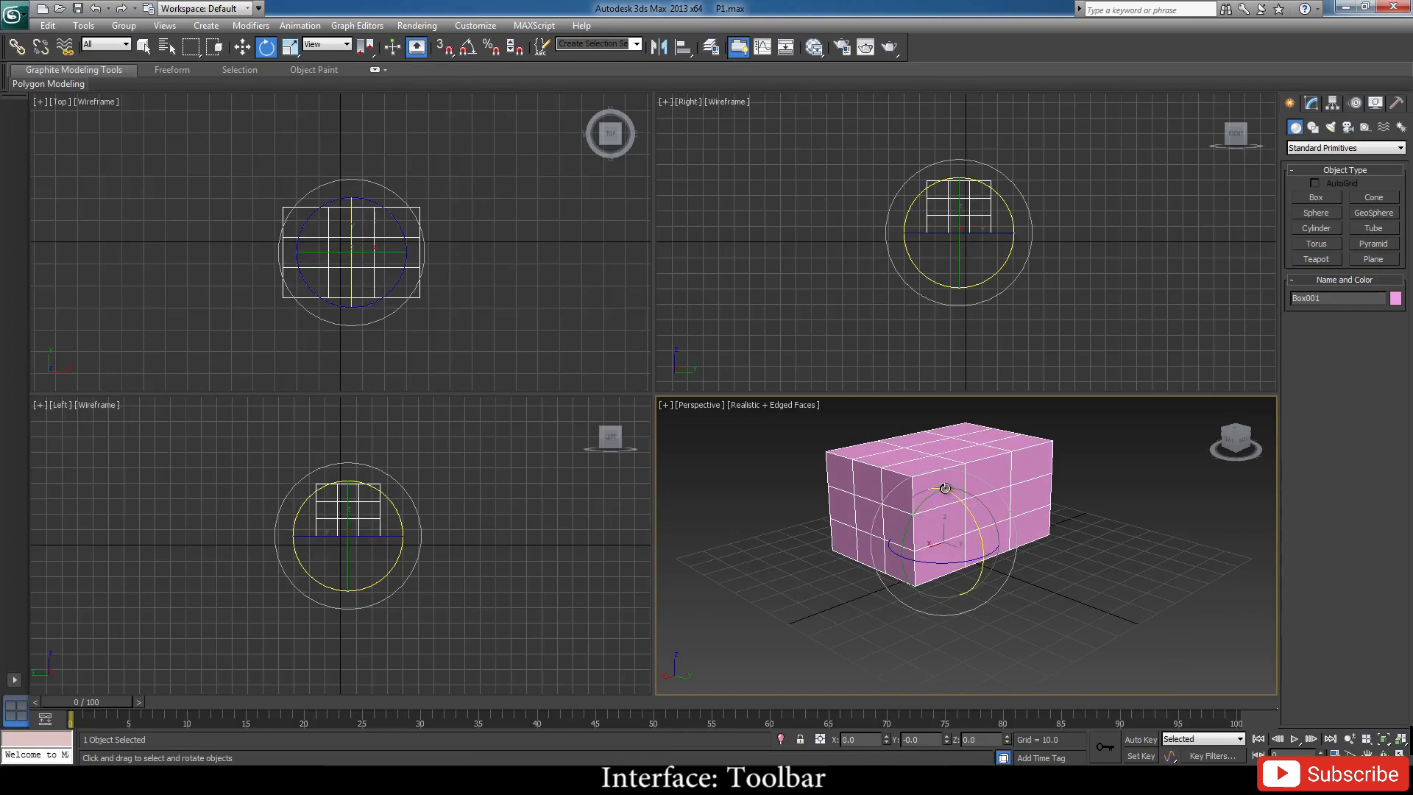
{"action": "left_click_drag", "start_coordinate": [911, 524], "coordinate": [921, 474]}
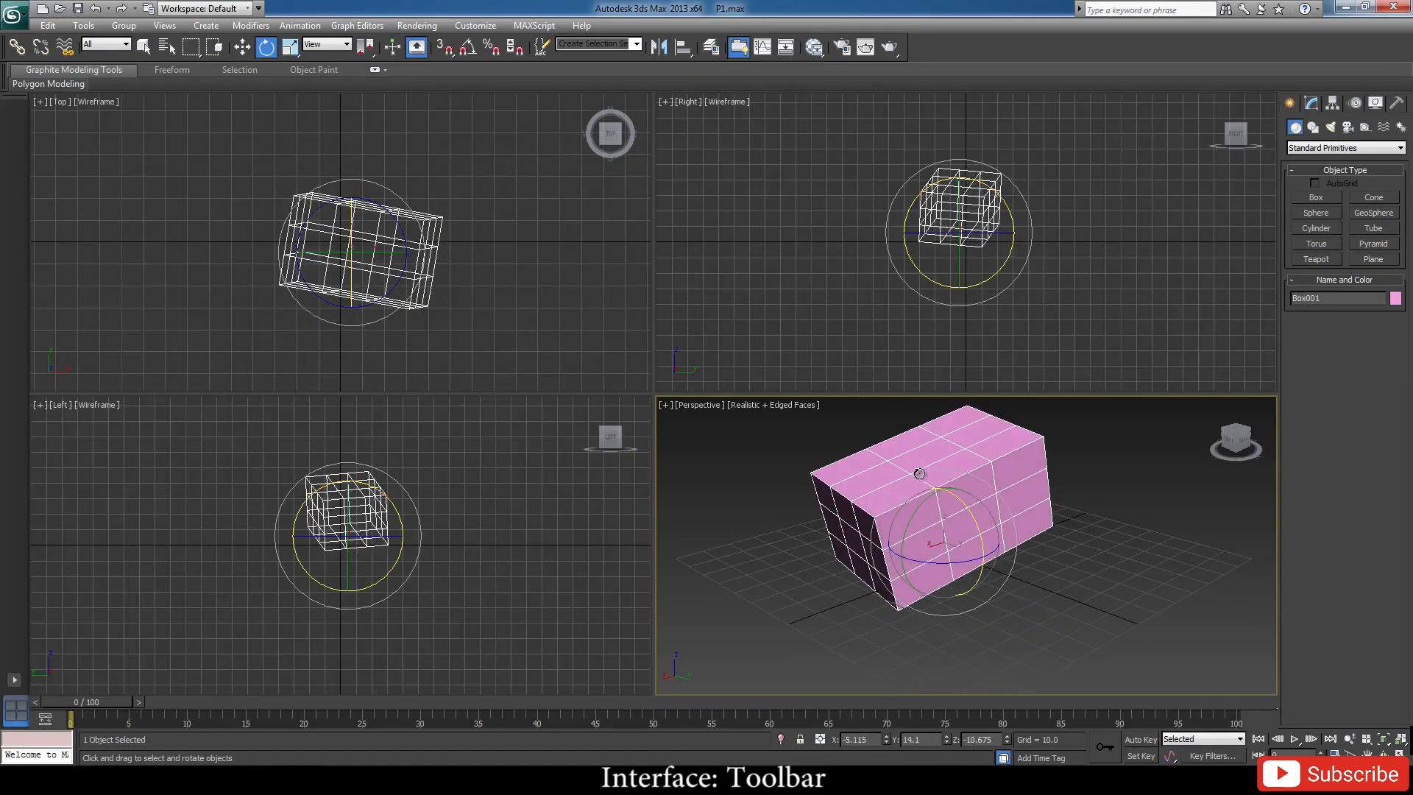
{"action": "left_click", "coordinate": [1130, 549]}
Move the tilted pink box along the X axis away from the grid centre and raise it about 15.4 units.
{"action": "left_click", "coordinate": [940, 523]}
{"action": "left_click", "coordinate": [242, 47]}
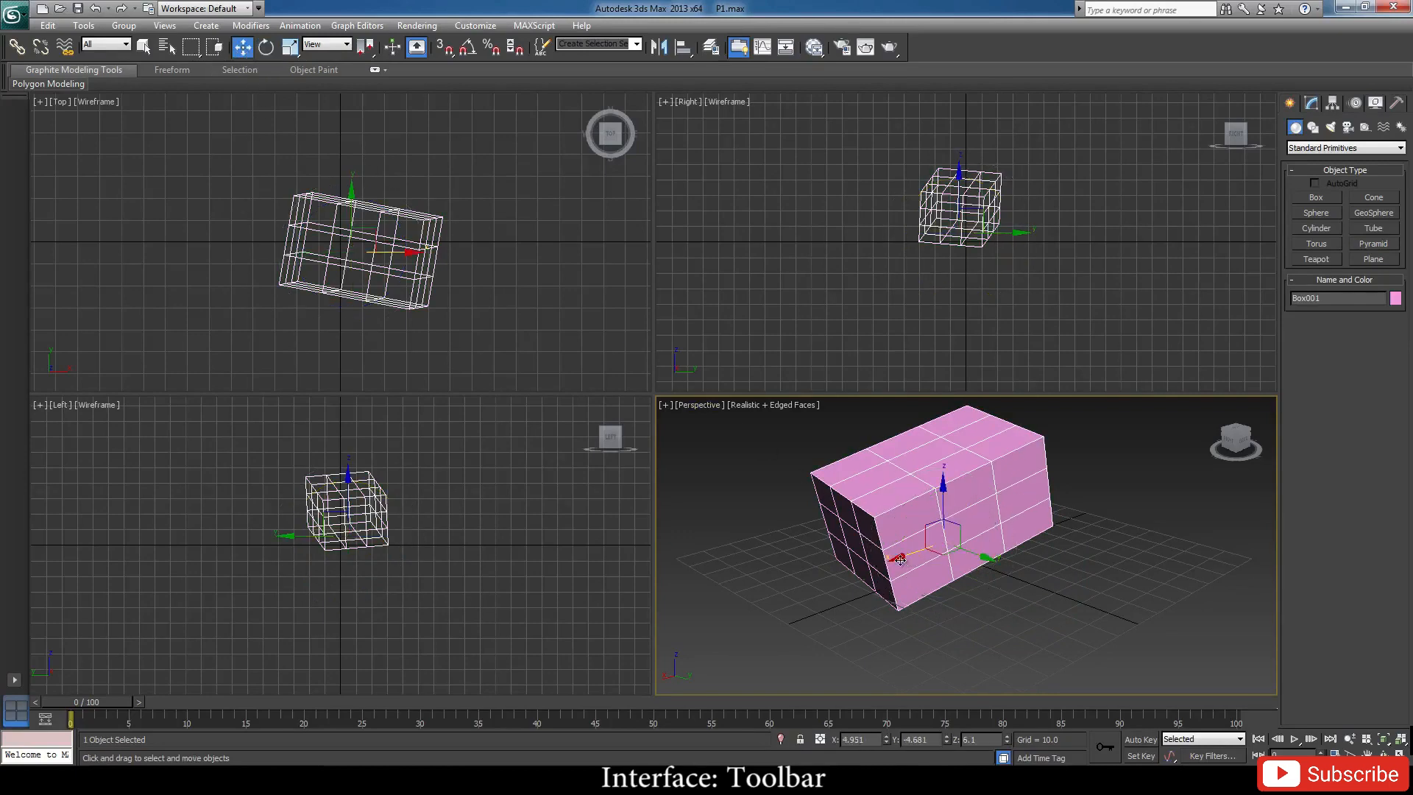
{"action": "left_click_drag", "start_coordinate": [916, 551], "coordinate": [756, 612]}
{"action": "left_click_drag", "start_coordinate": [787, 554], "coordinate": [783, 497]}
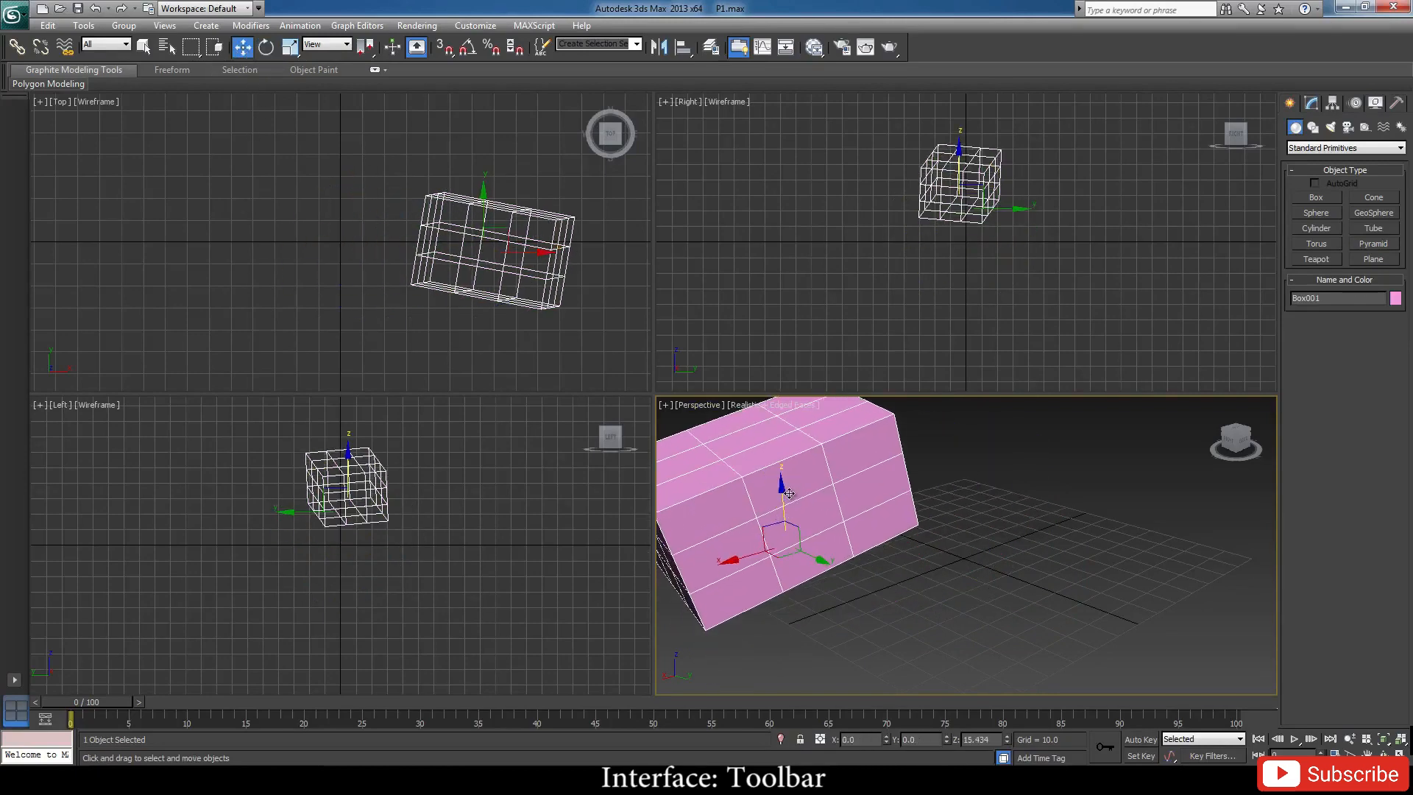
{"action": "left_click", "coordinate": [920, 549]}
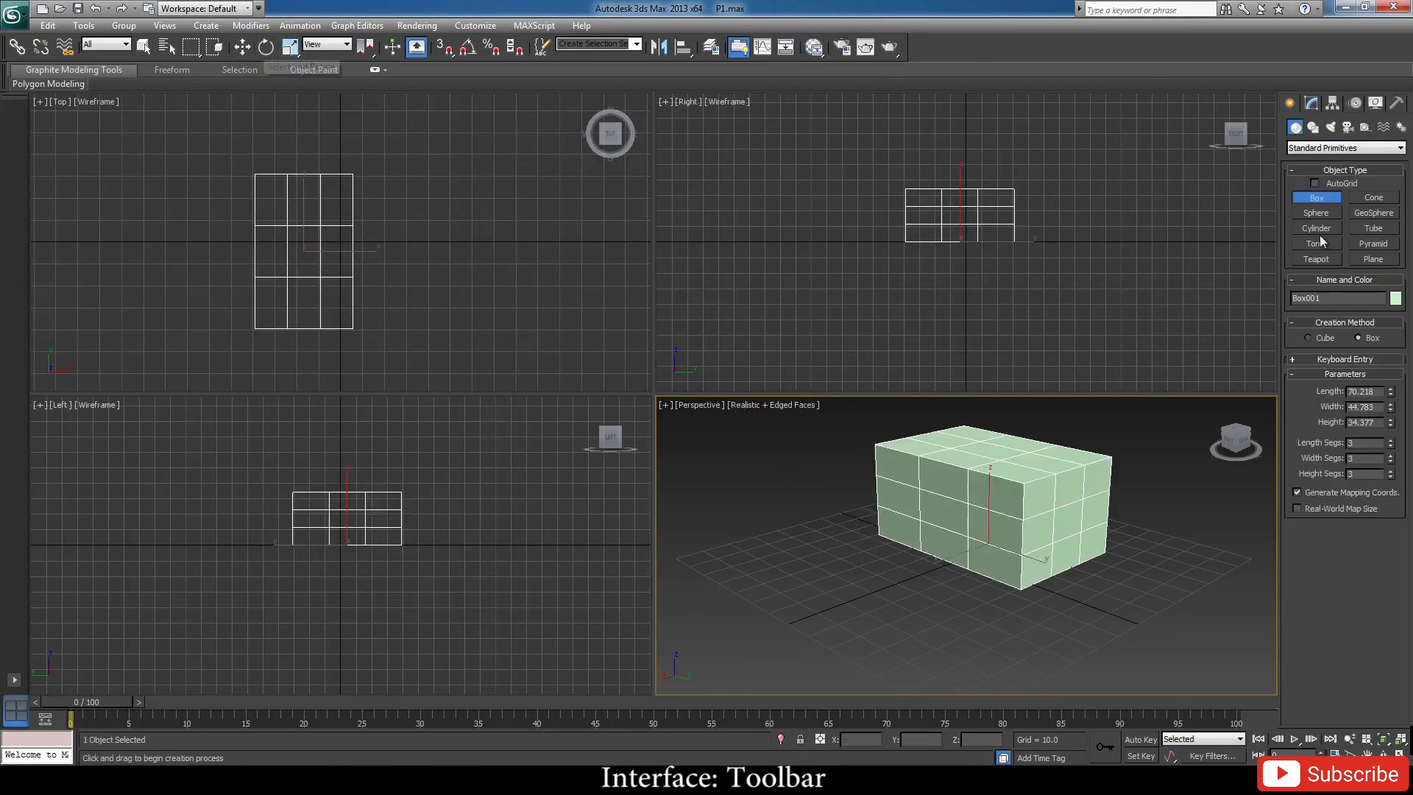
Create a second box beside the green one, about 59.2 long, 36.1 wide and 33.1 high.
{"action": "left_click_drag", "start_coordinate": [747, 593], "coordinate": [942, 615]}
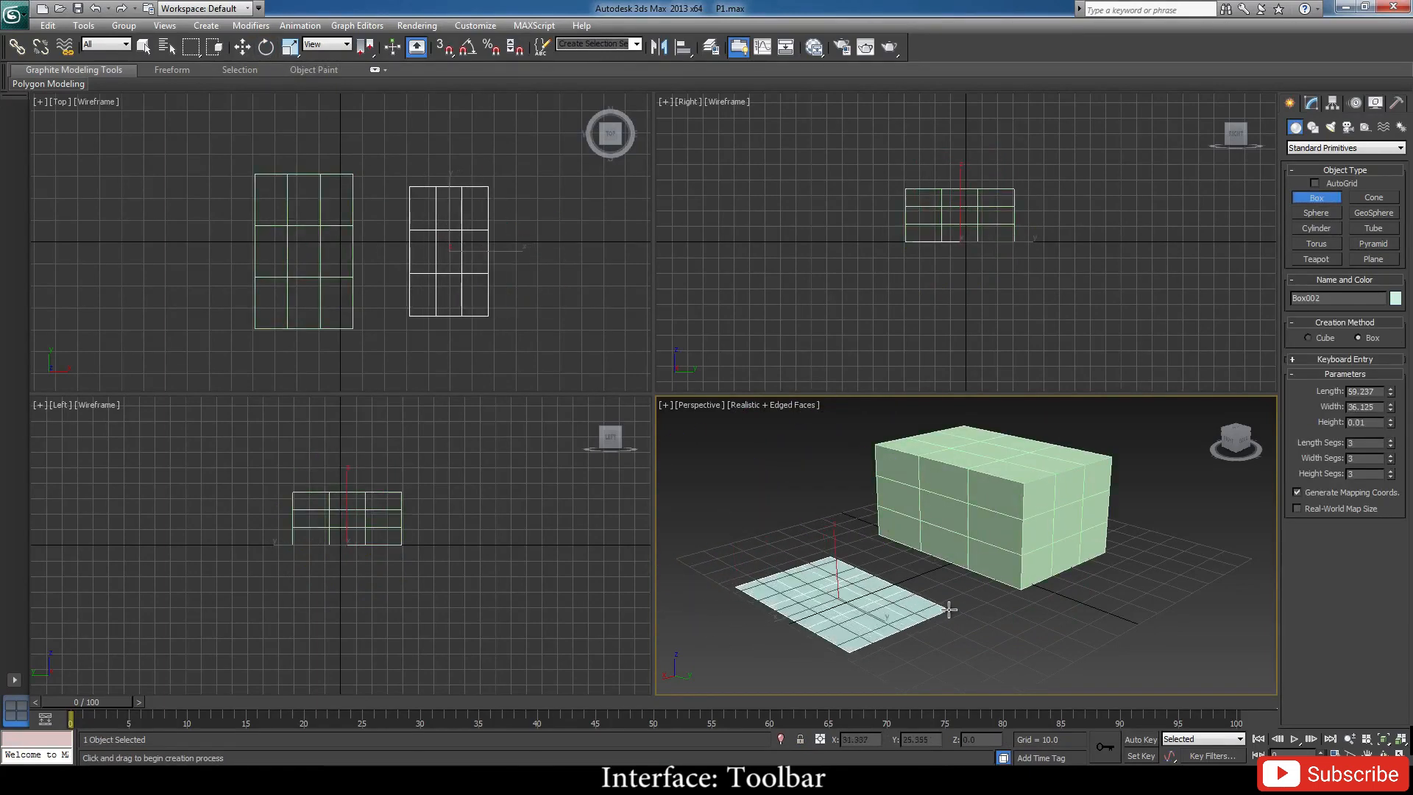
{"action": "left_click", "coordinate": [900, 504]}
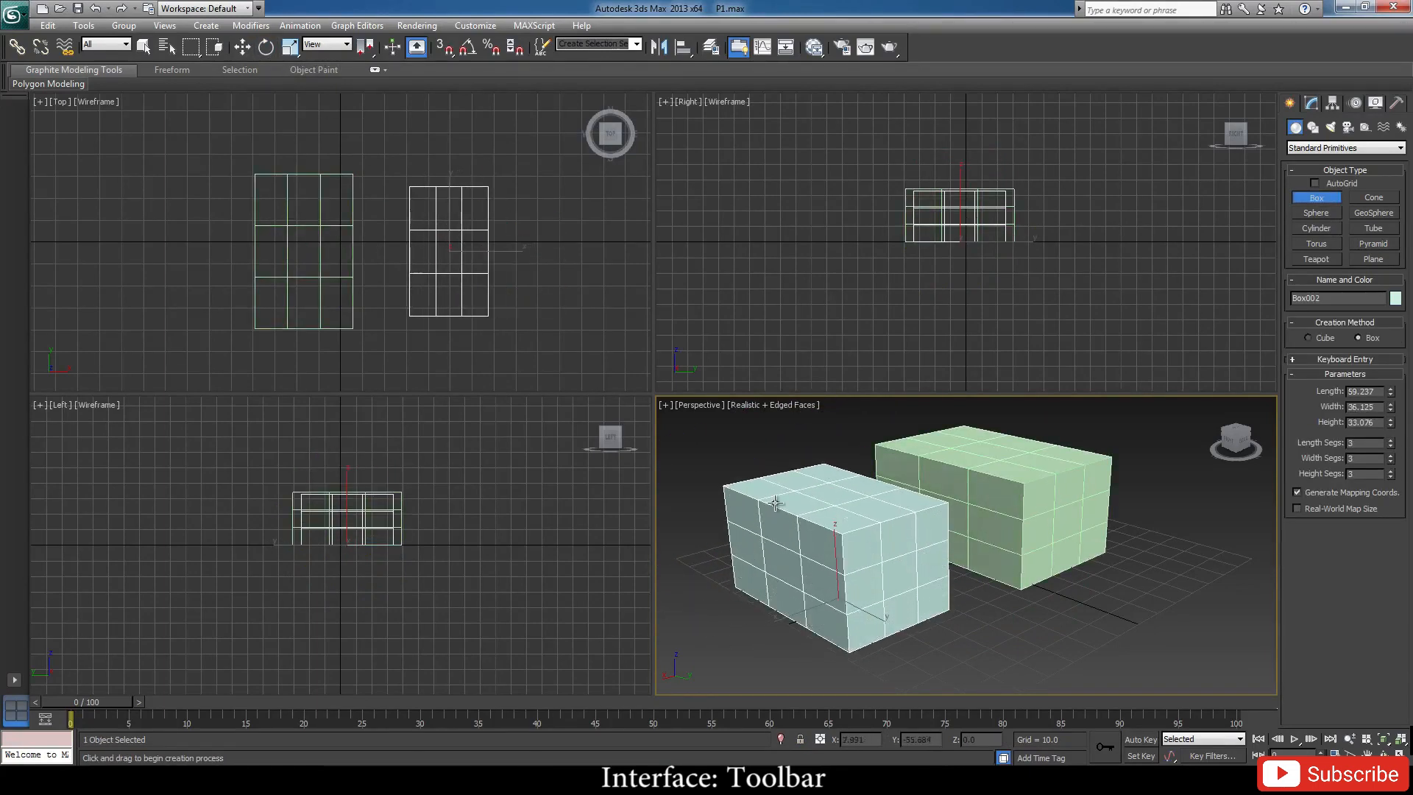
Leave box creation and select the green box instead of the light blue one.
{"action": "left_click", "coordinate": [145, 48]}
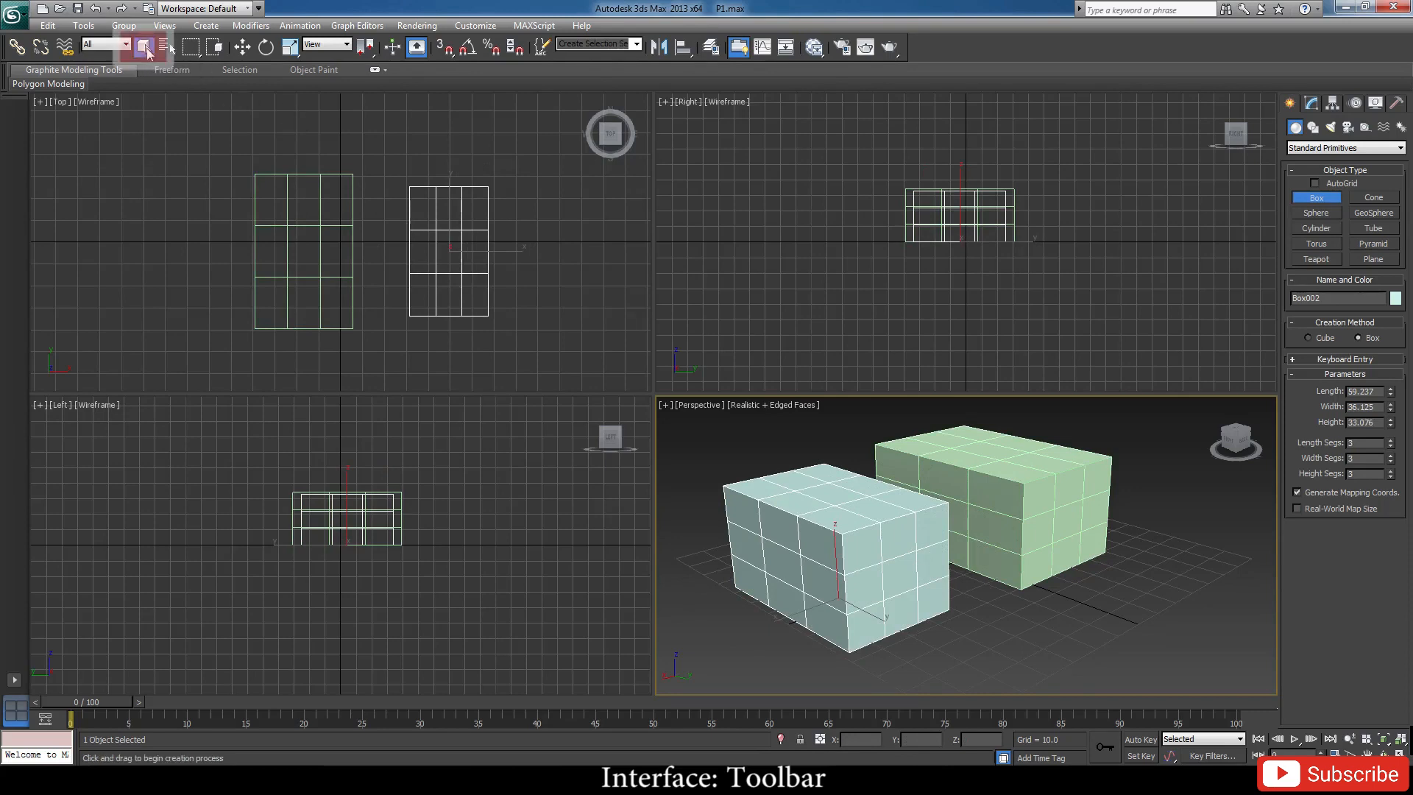
{"action": "left_click", "coordinate": [1076, 487]}
{"action": "left_click_drag", "start_coordinate": [1034, 515], "coordinate": [1098, 483]}
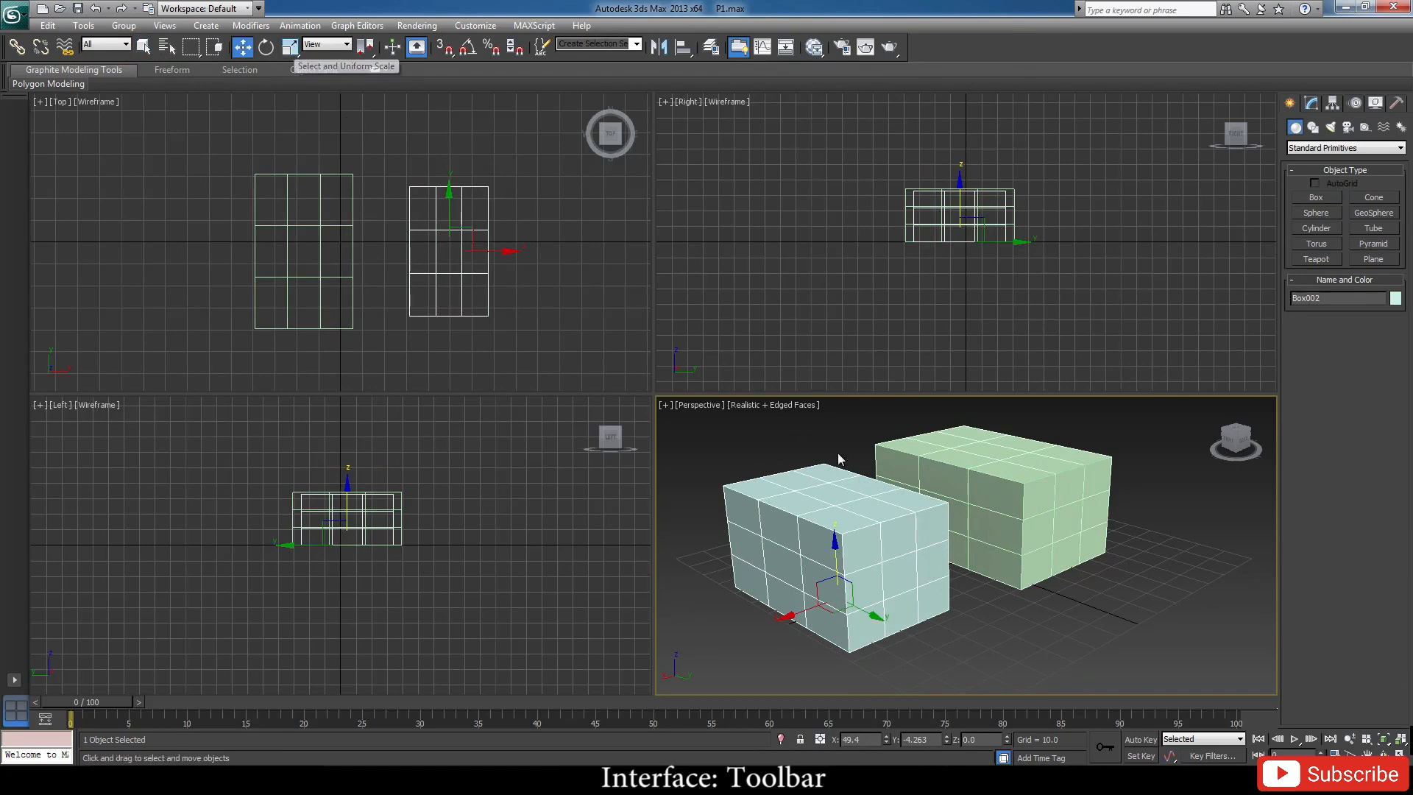
{"action": "left_click", "coordinate": [997, 506]}
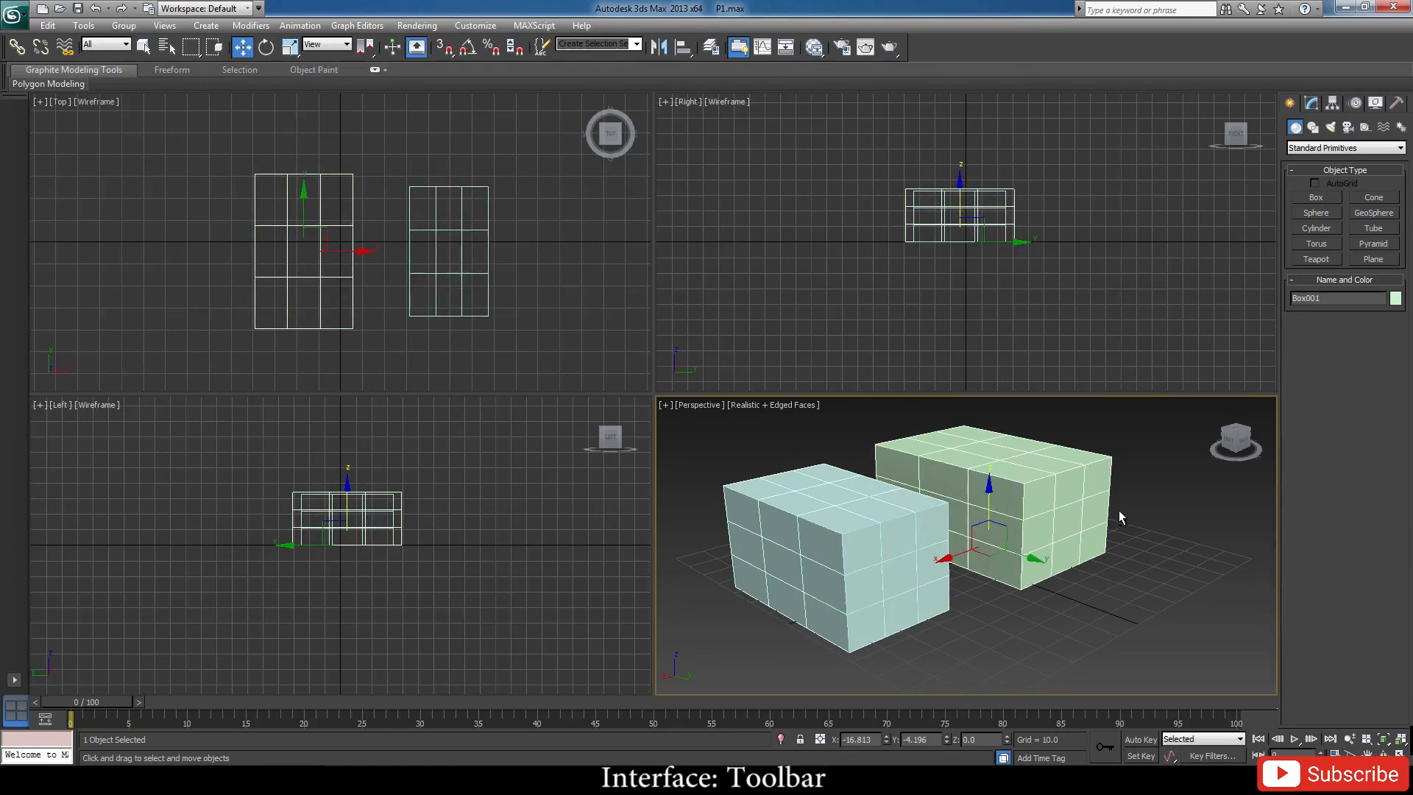
Try scaling the green box to about 210% along Z and stretching it along Y, undoing each change.
{"action": "mouse_move", "coordinate": [1121, 514]}
{"action": "middle_mouse_down", "text": "alt"}
{"action": "mouse_move", "coordinate": [1067, 530]}
{"action": "mouse_move", "coordinate": [1094, 511]}
{"action": "middle_mouse_up", "text": "alt"}
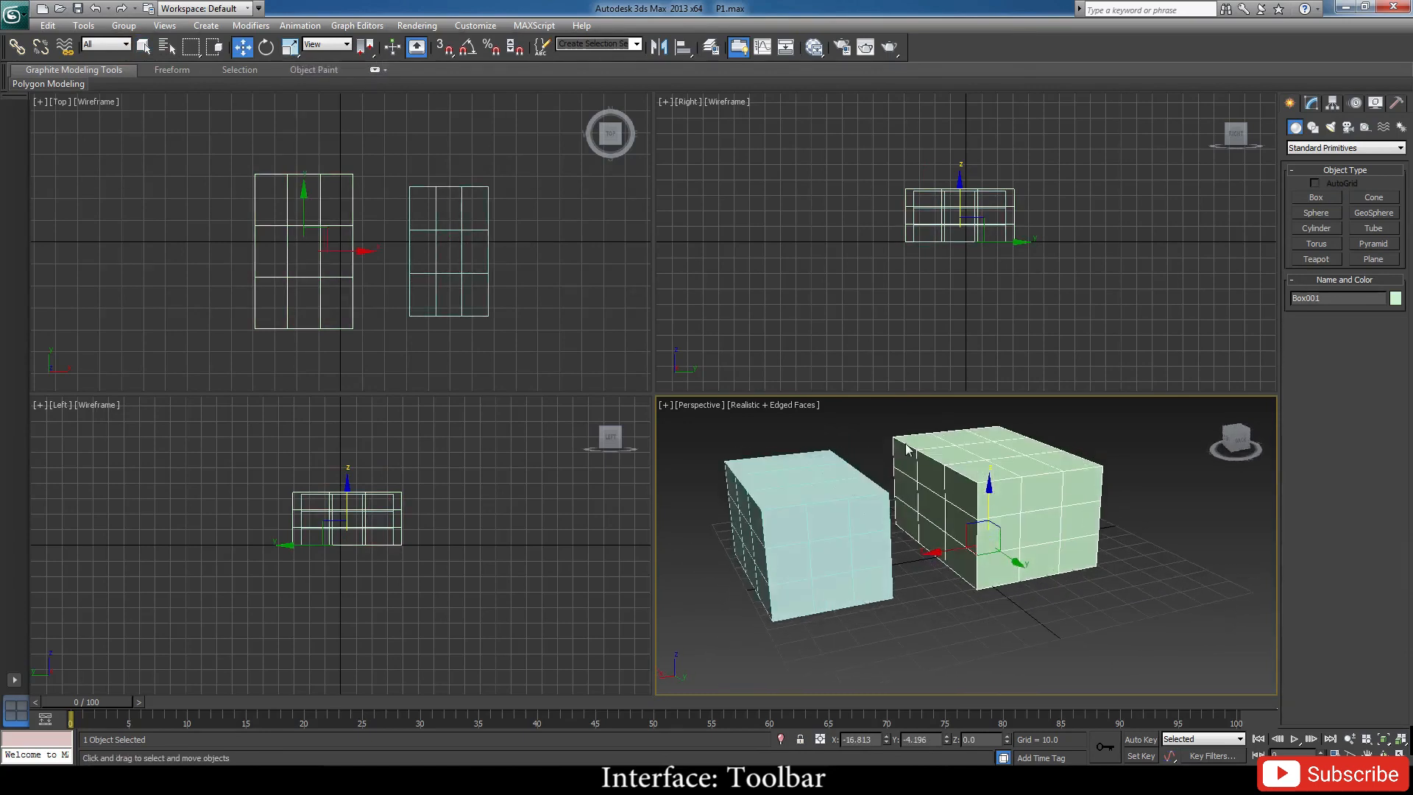
{"action": "left_click", "coordinate": [285, 51]}
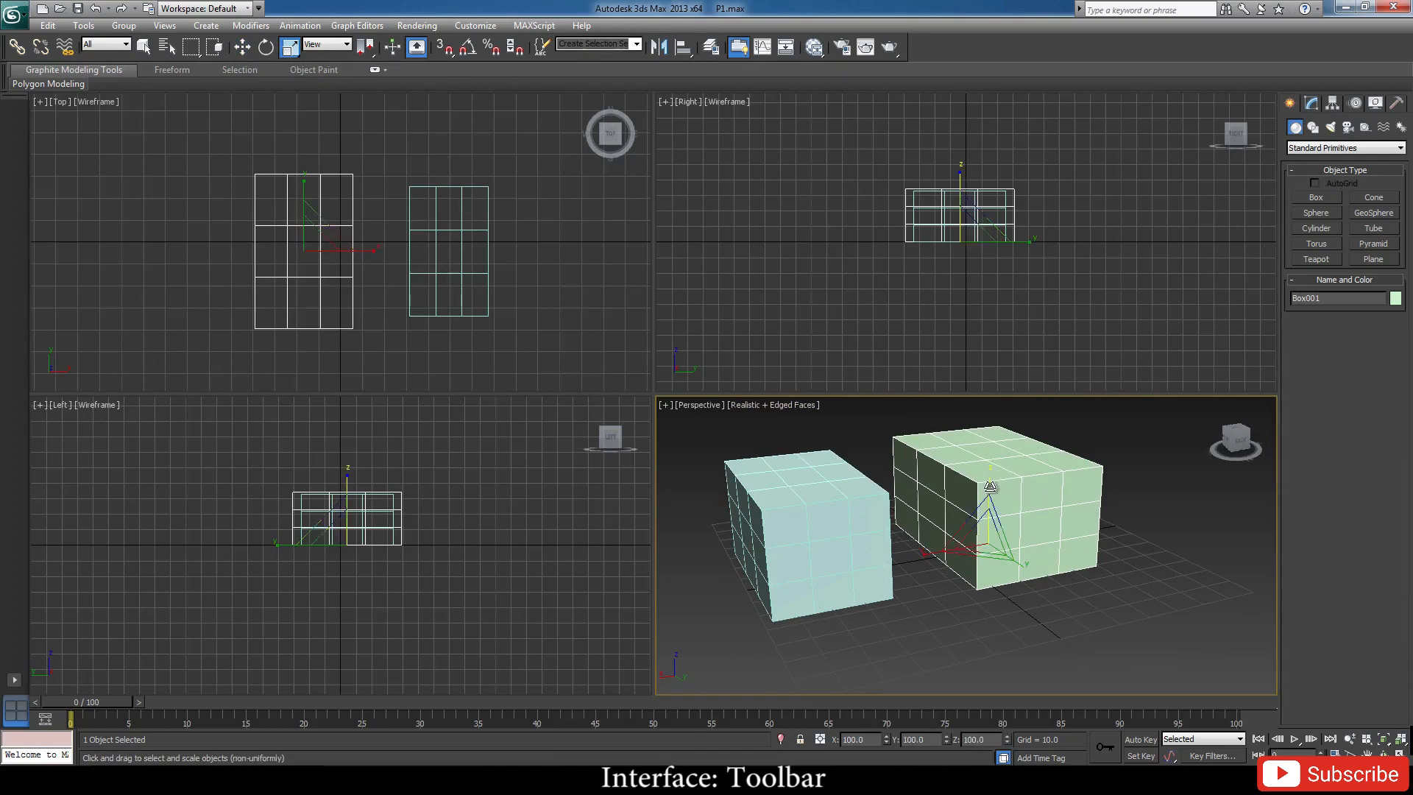
{"action": "left_click_drag", "start_coordinate": [990, 487], "coordinate": [993, 428]}
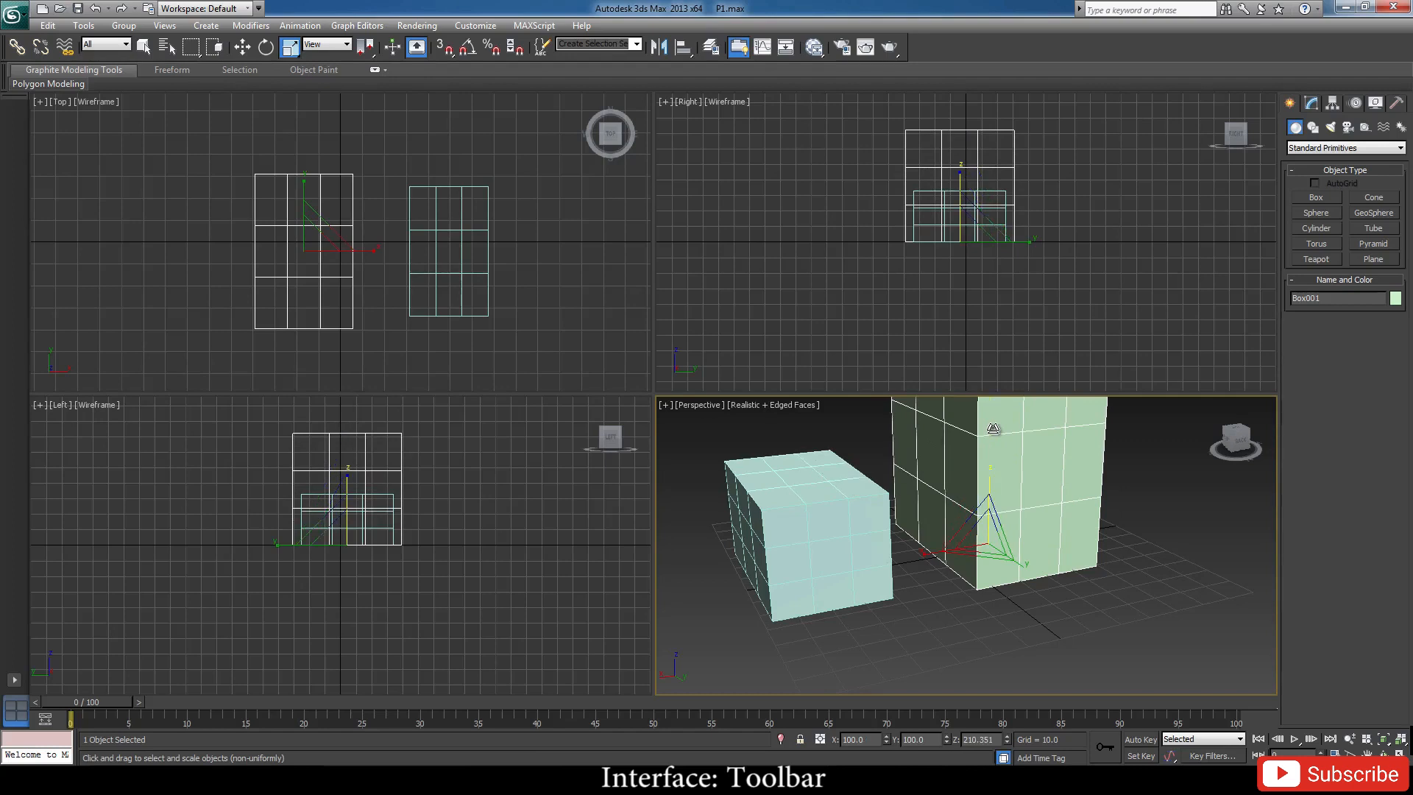
{"action": "key", "text": "ctrl+z"}
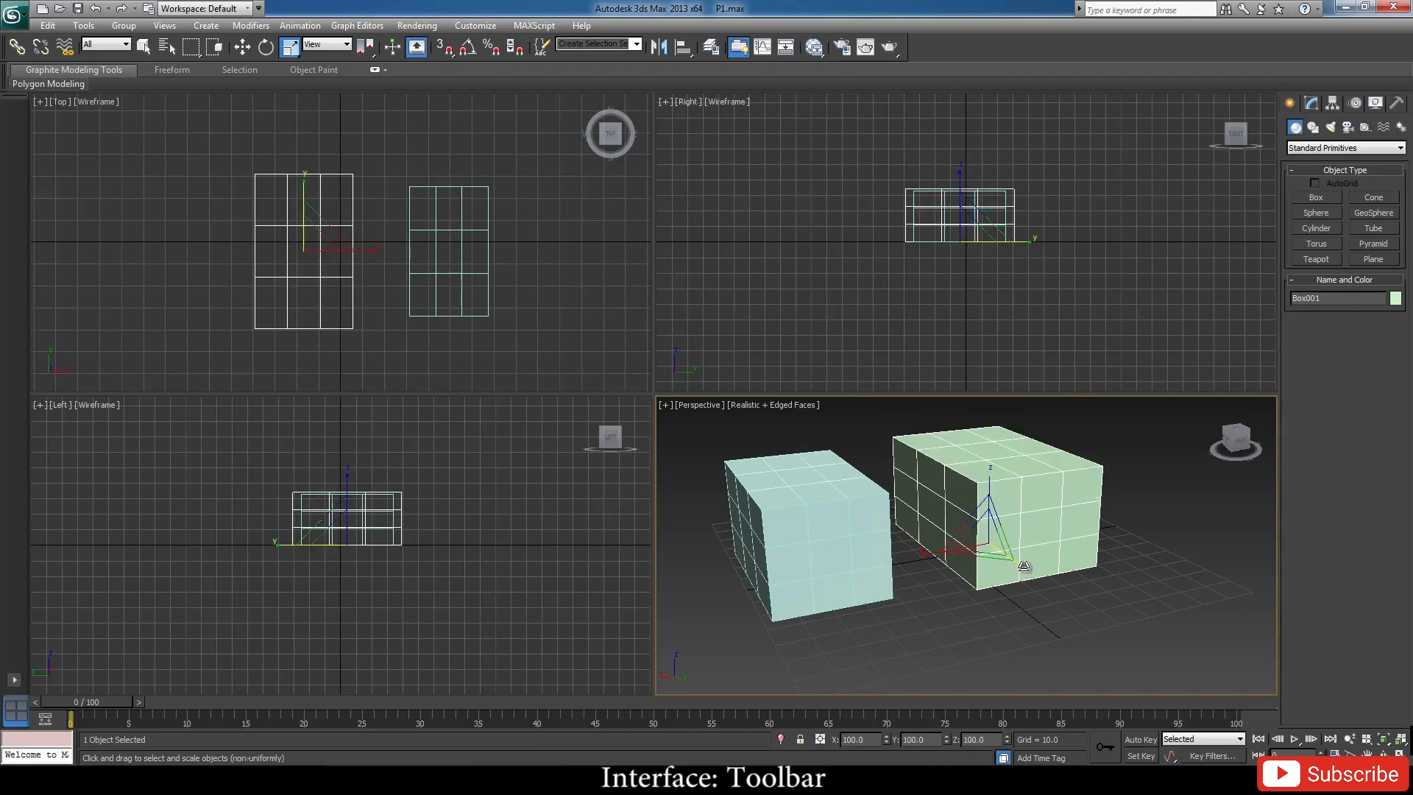
{"action": "left_click_drag", "start_coordinate": [1024, 566], "coordinate": [1089, 622]}
{"action": "key", "text": "ctrl+z"}
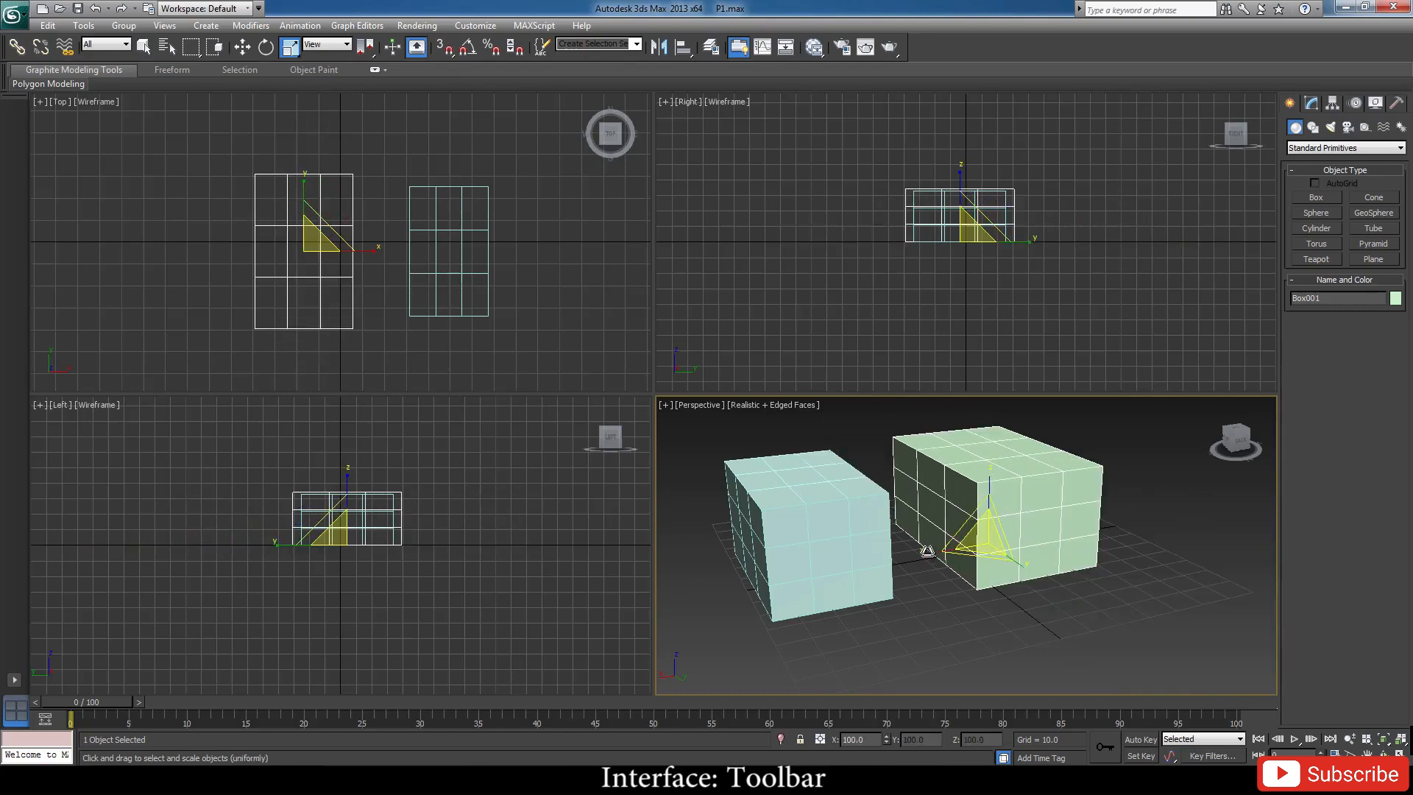
Scale the green box along X, in the XY plane and uniformly to about 131.5% X, 99.8% Y and 73.6% Z, and deselect it.
{"action": "mouse_move", "coordinate": [926, 552]}
{"action": "left_mouse_down"}
{"action": "mouse_move", "coordinate": [706, 588]}
{"action": "mouse_move", "coordinate": [909, 565]}
{"action": "left_mouse_up"}
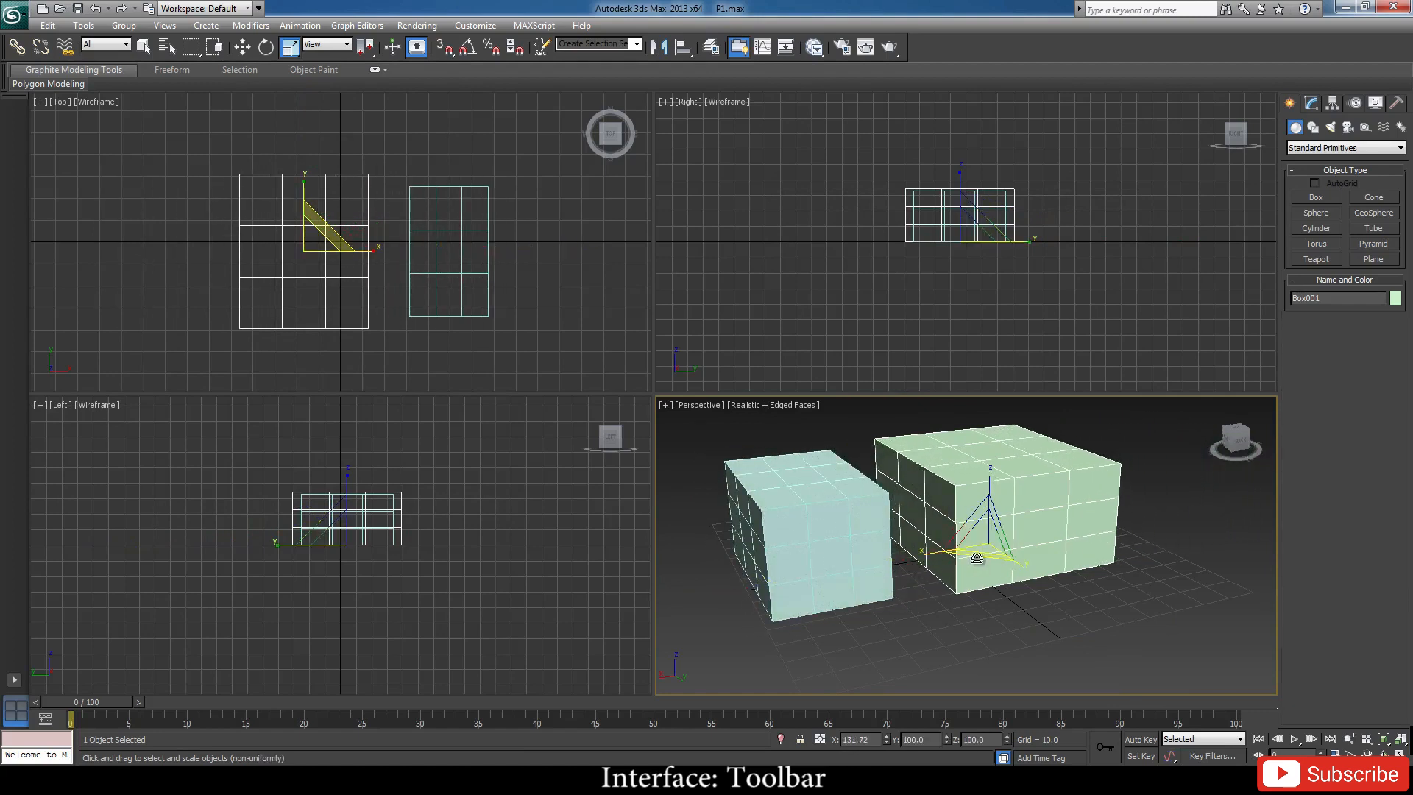
{"action": "left_click_drag", "start_coordinate": [977, 558], "coordinate": [994, 581]}
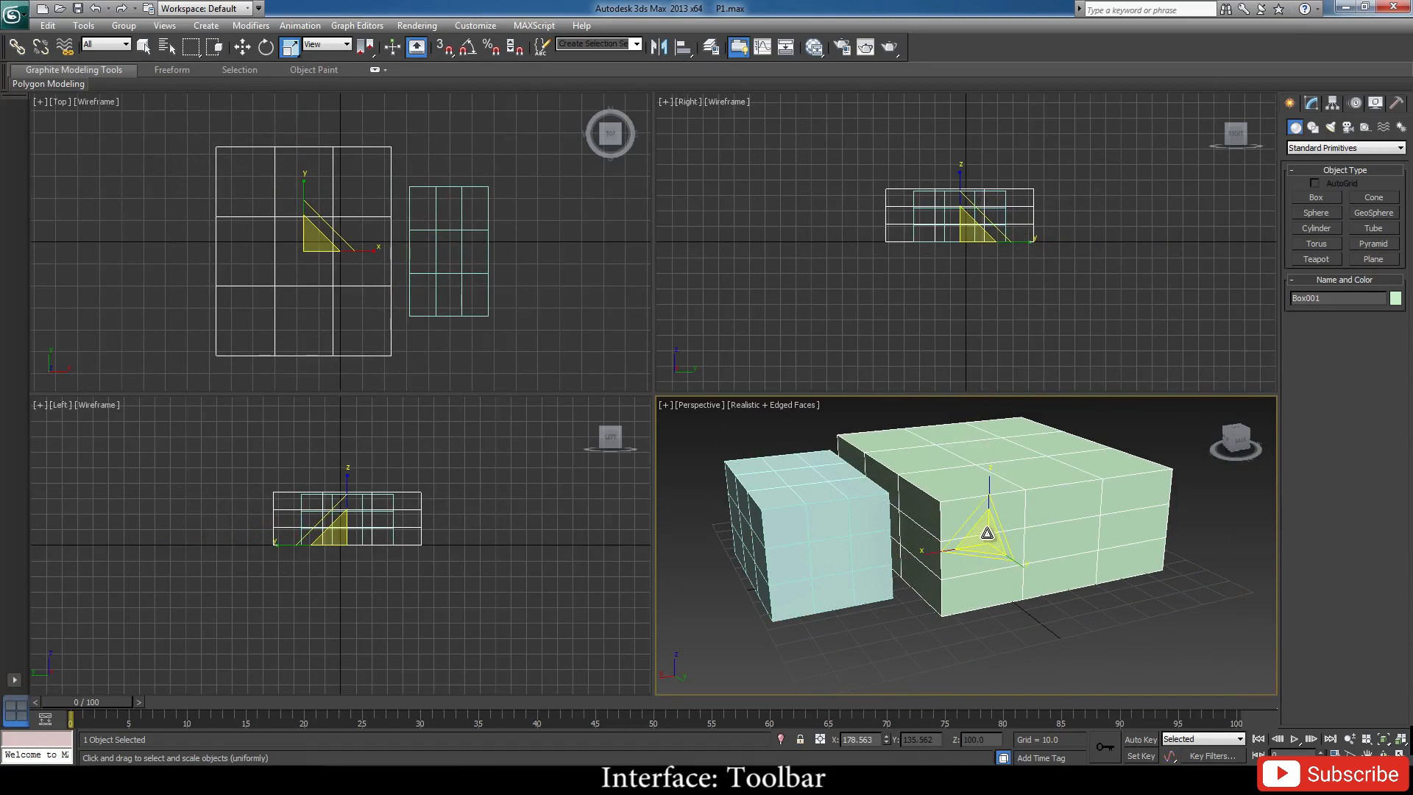
{"action": "left_click_drag", "start_coordinate": [987, 530], "coordinate": [1045, 564]}
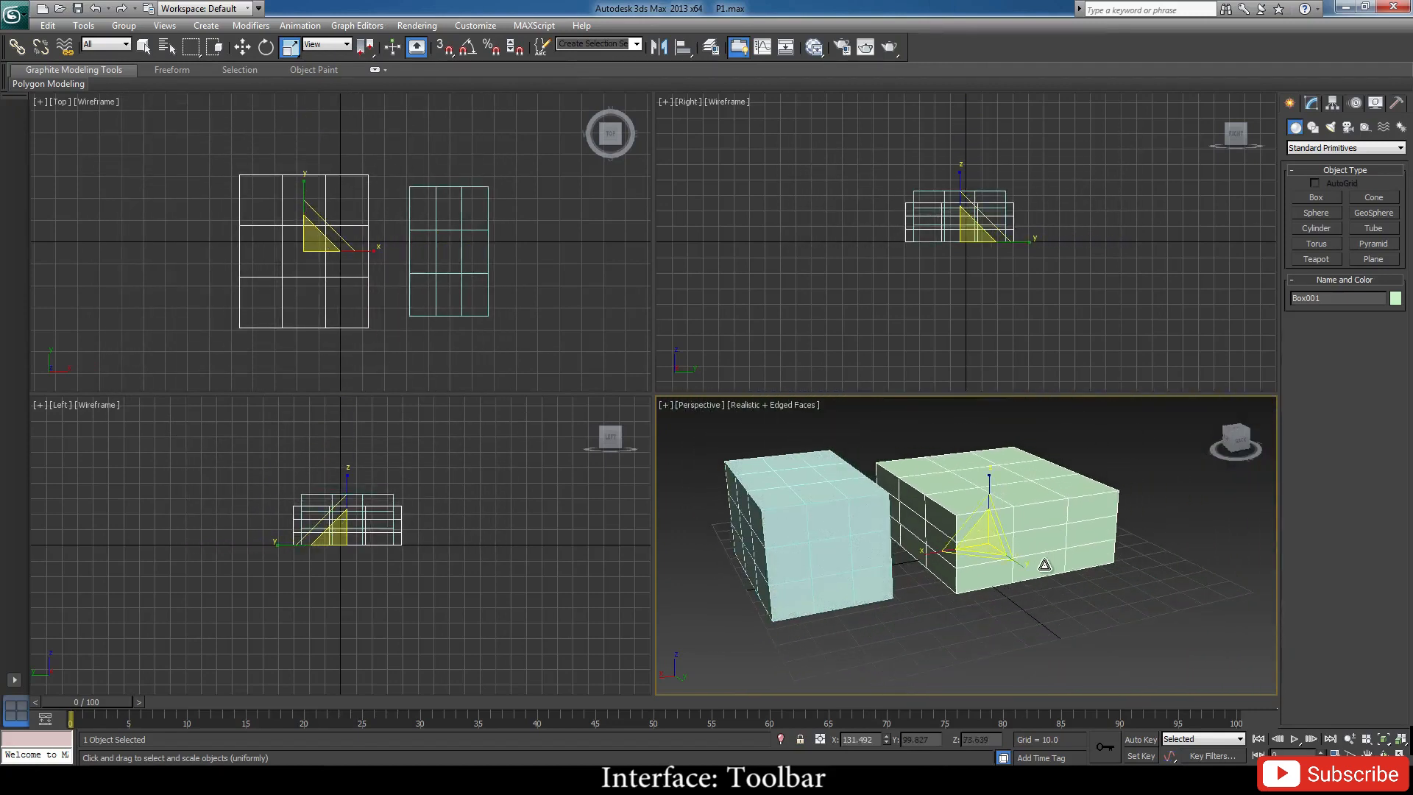
{"action": "left_click", "coordinate": [1062, 623]}
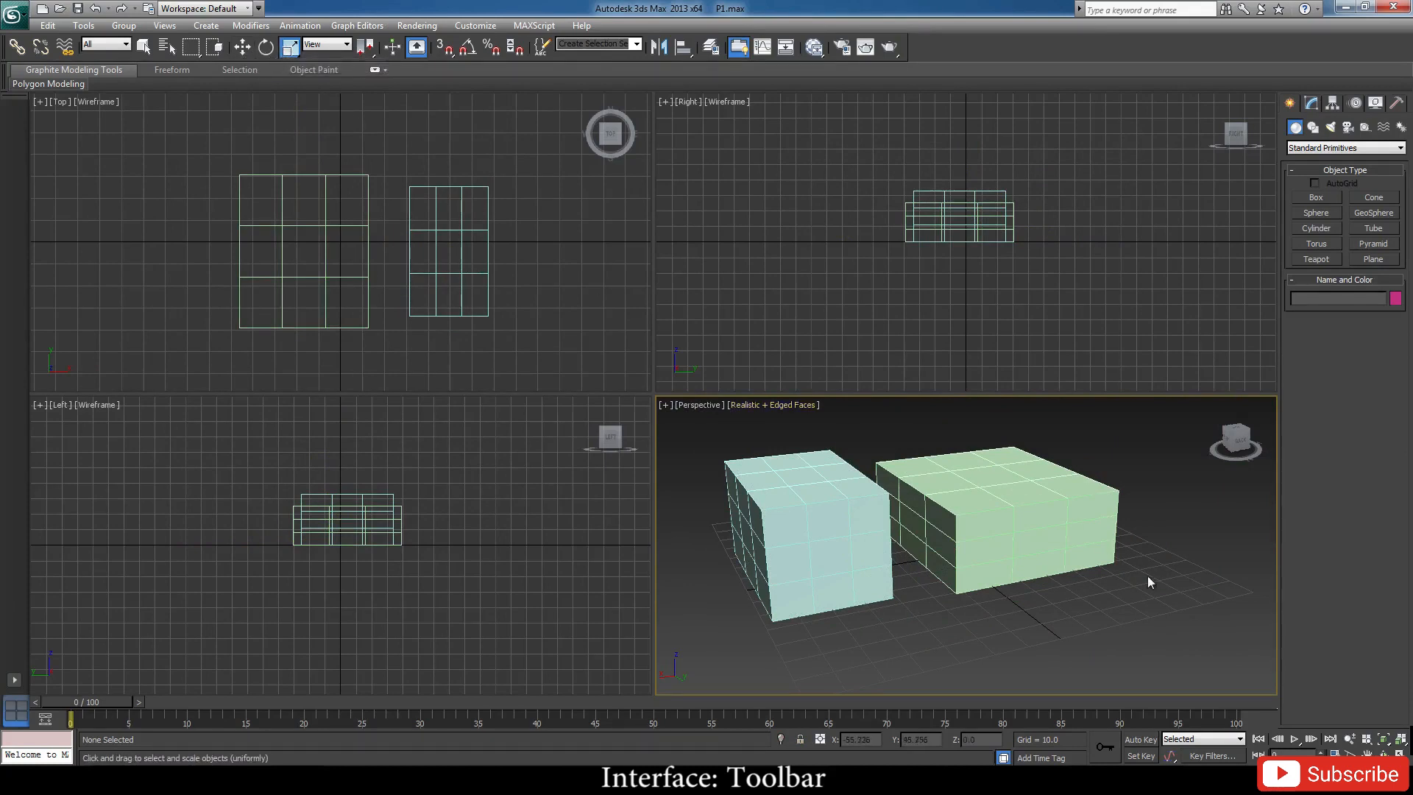
Review the snap types with Grid Points and Edge/Segment enabled, close the settings and turn on 3D snapping.
{"action": "right_click", "coordinate": [447, 55]}
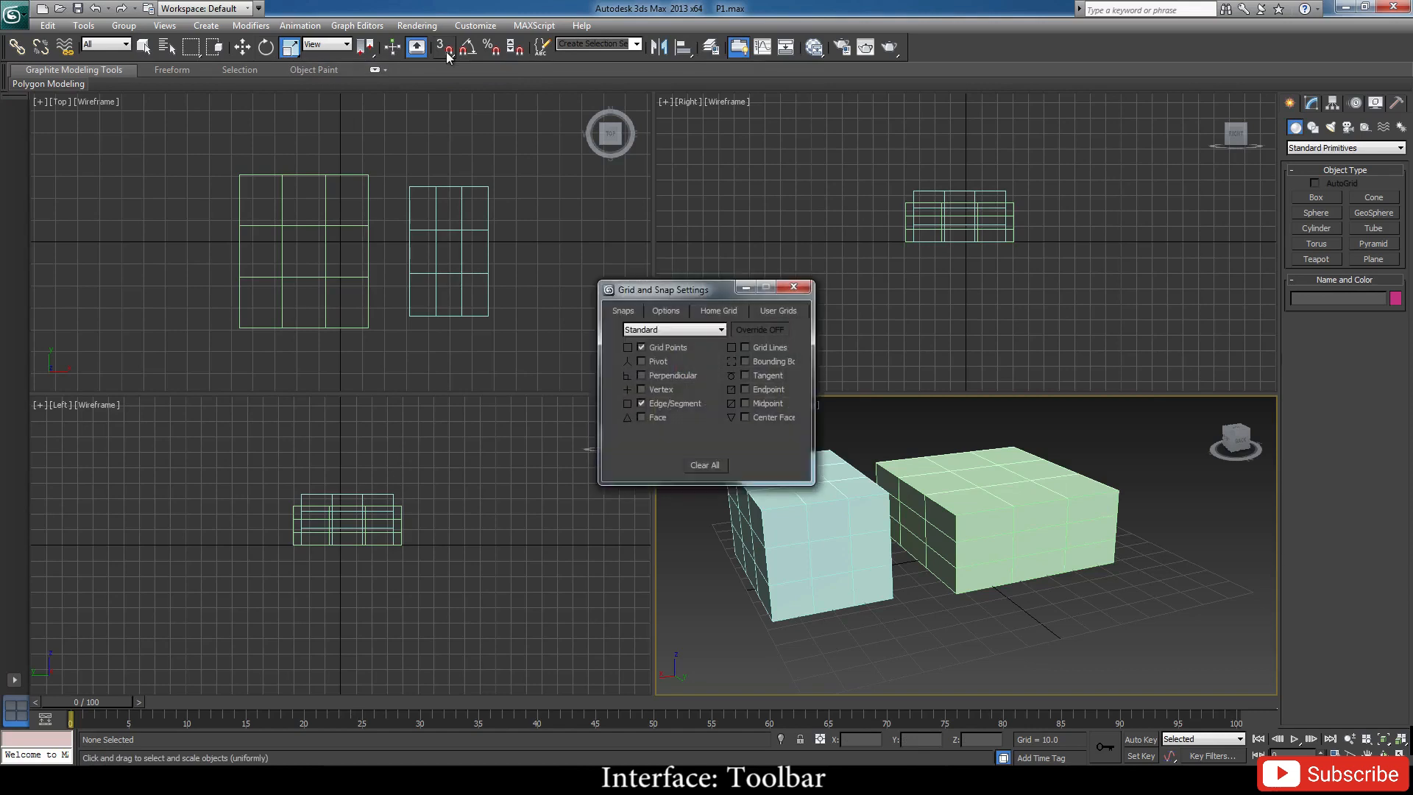
{"action": "left_click_drag", "start_coordinate": [694, 290], "coordinate": [735, 267]}
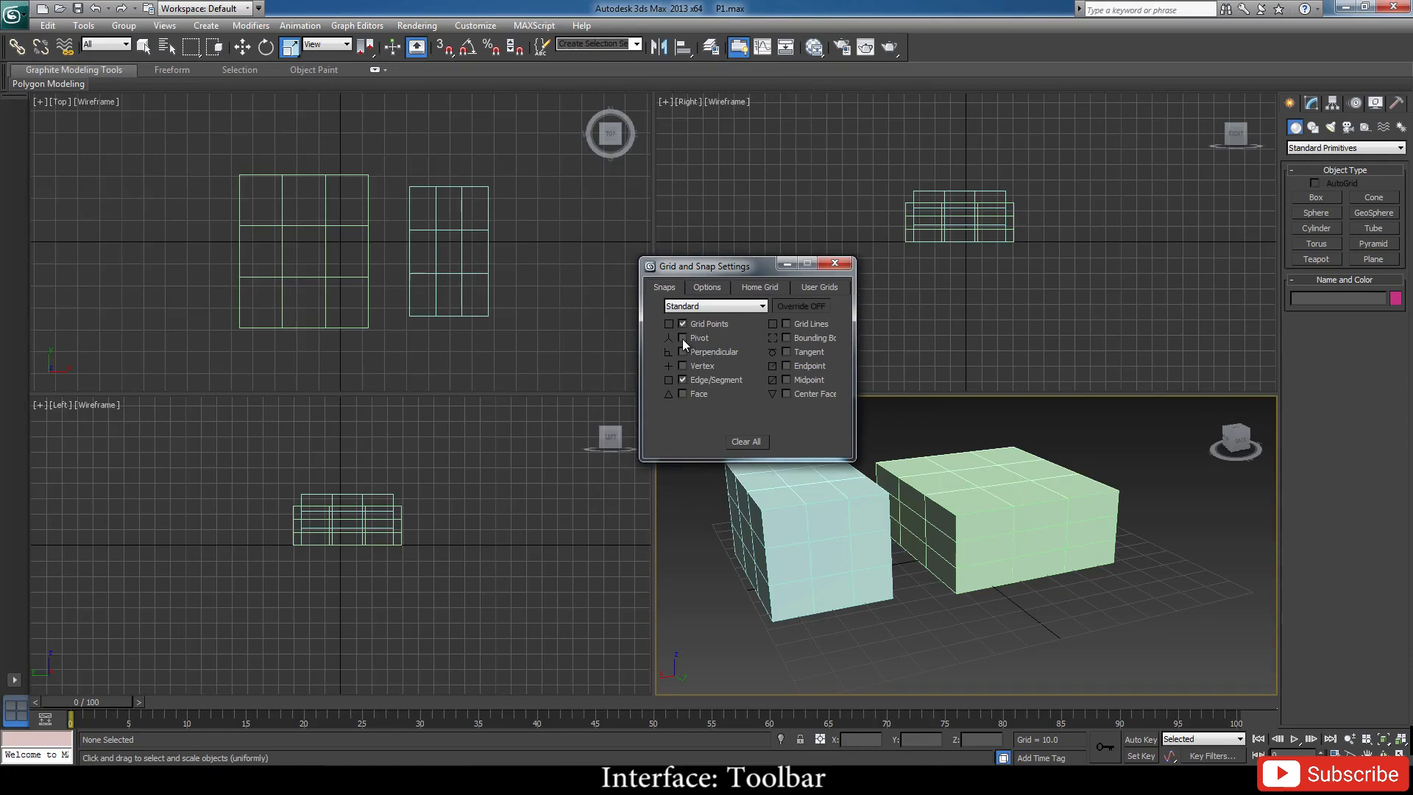
{"action": "left_click", "coordinate": [682, 379]}
{"action": "left_click", "coordinate": [837, 259]}
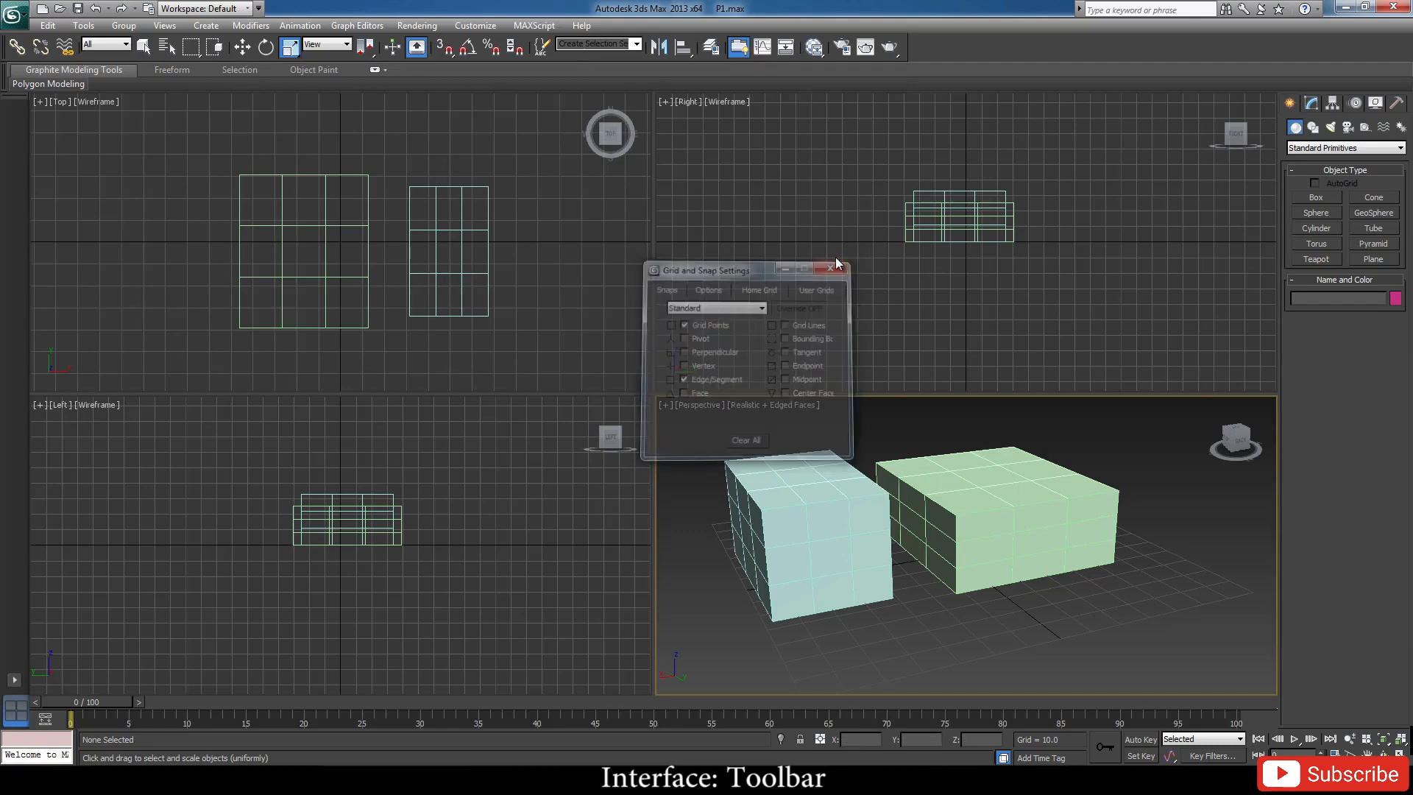
{"action": "left_click", "coordinate": [444, 49]}
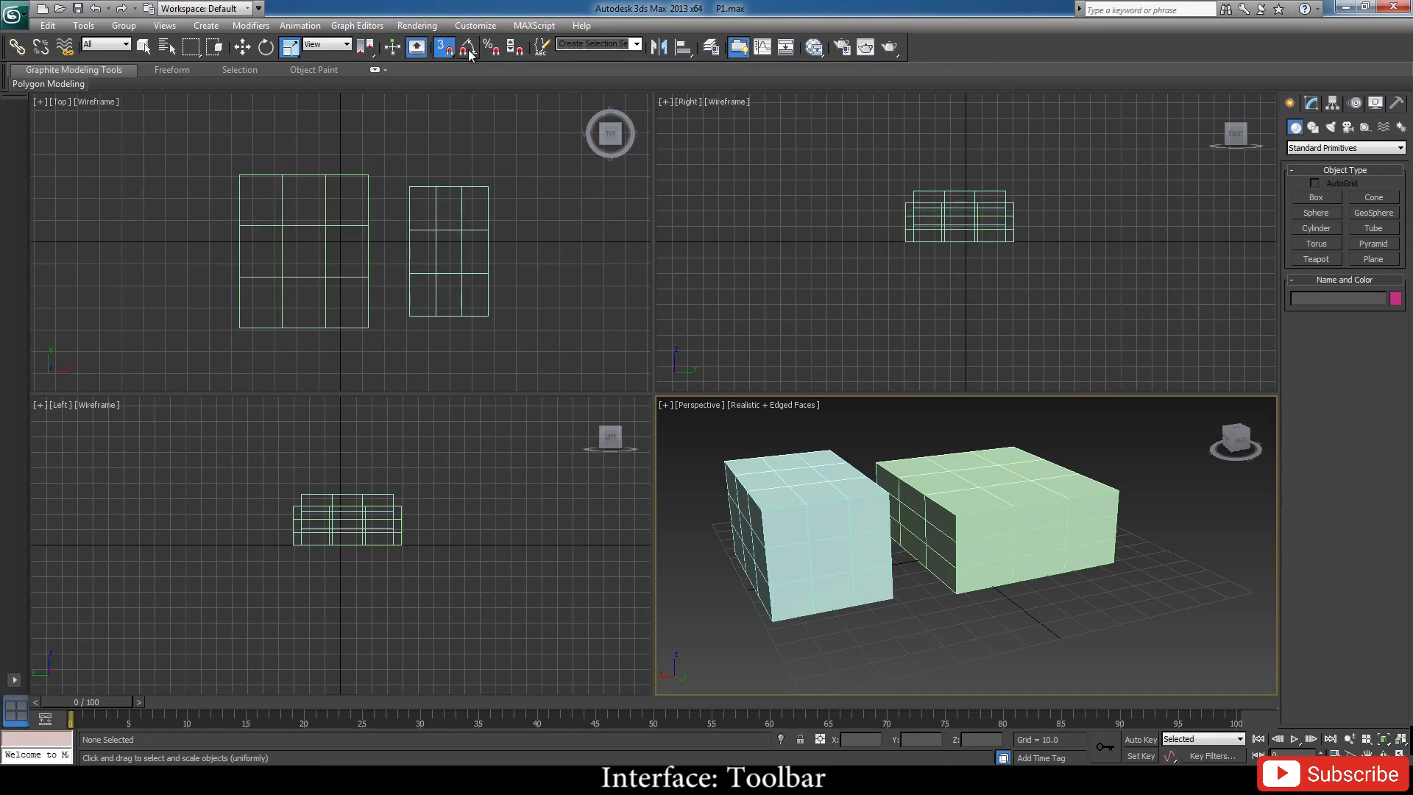
Set the angle snap increment to 4 degrees and close the snap settings.
{"action": "right_click", "coordinate": [469, 52]}
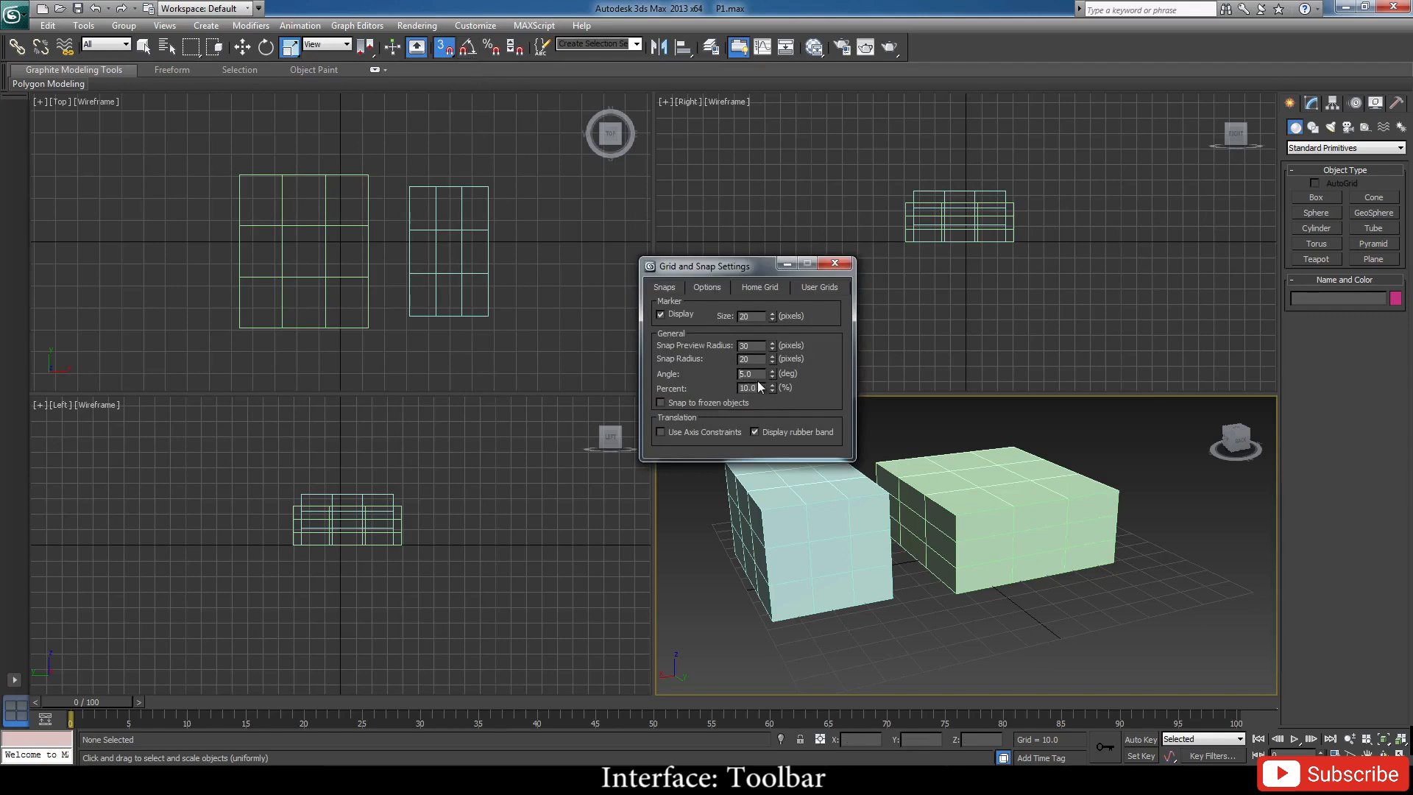
{"action": "left_click", "coordinate": [740, 374]}
{"action": "type", "text": "4"}
{"action": "left_click", "coordinate": [835, 263]}
Select the green box and move it along Y with snapping to Y 0.
{"action": "left_click", "coordinate": [1015, 530]}
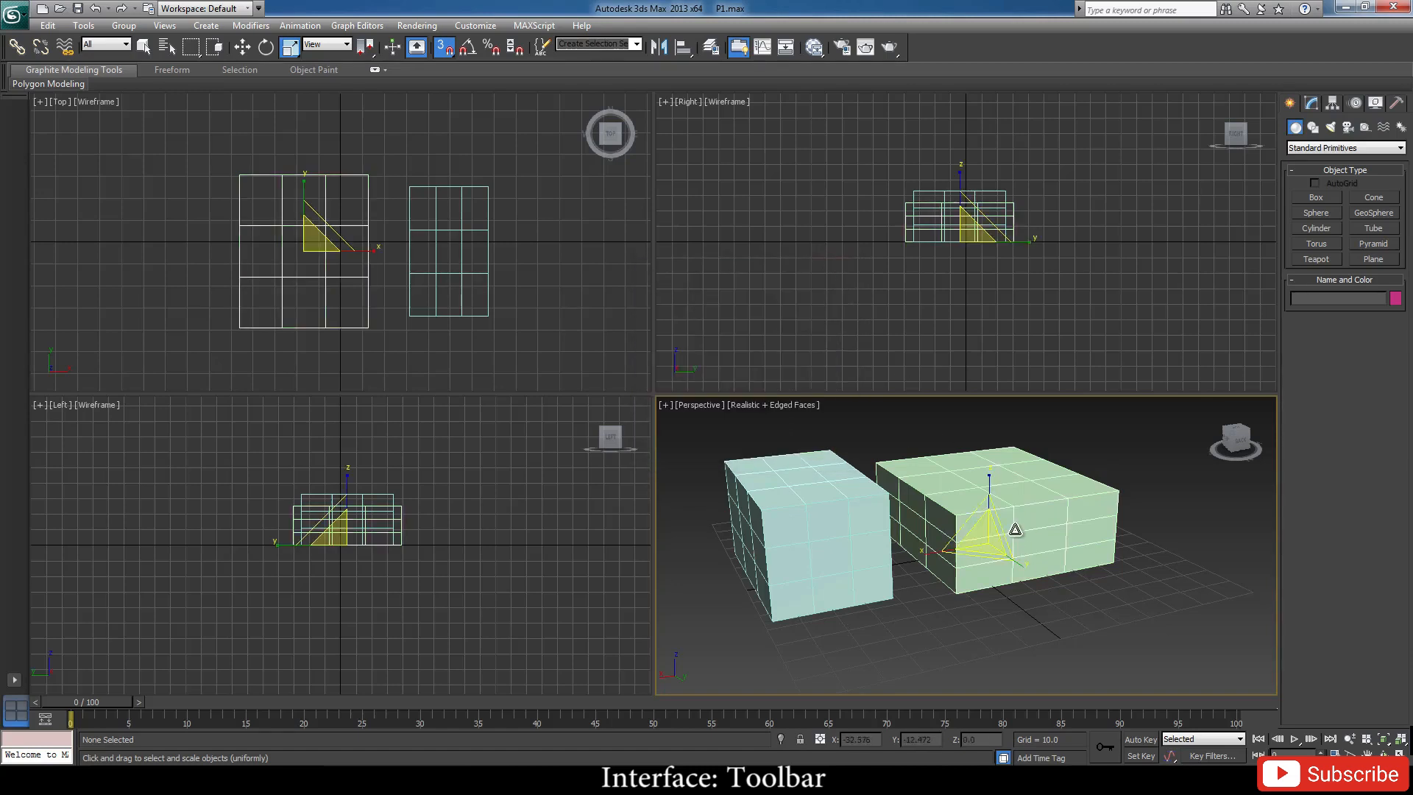
{"action": "left_click", "coordinate": [242, 47]}
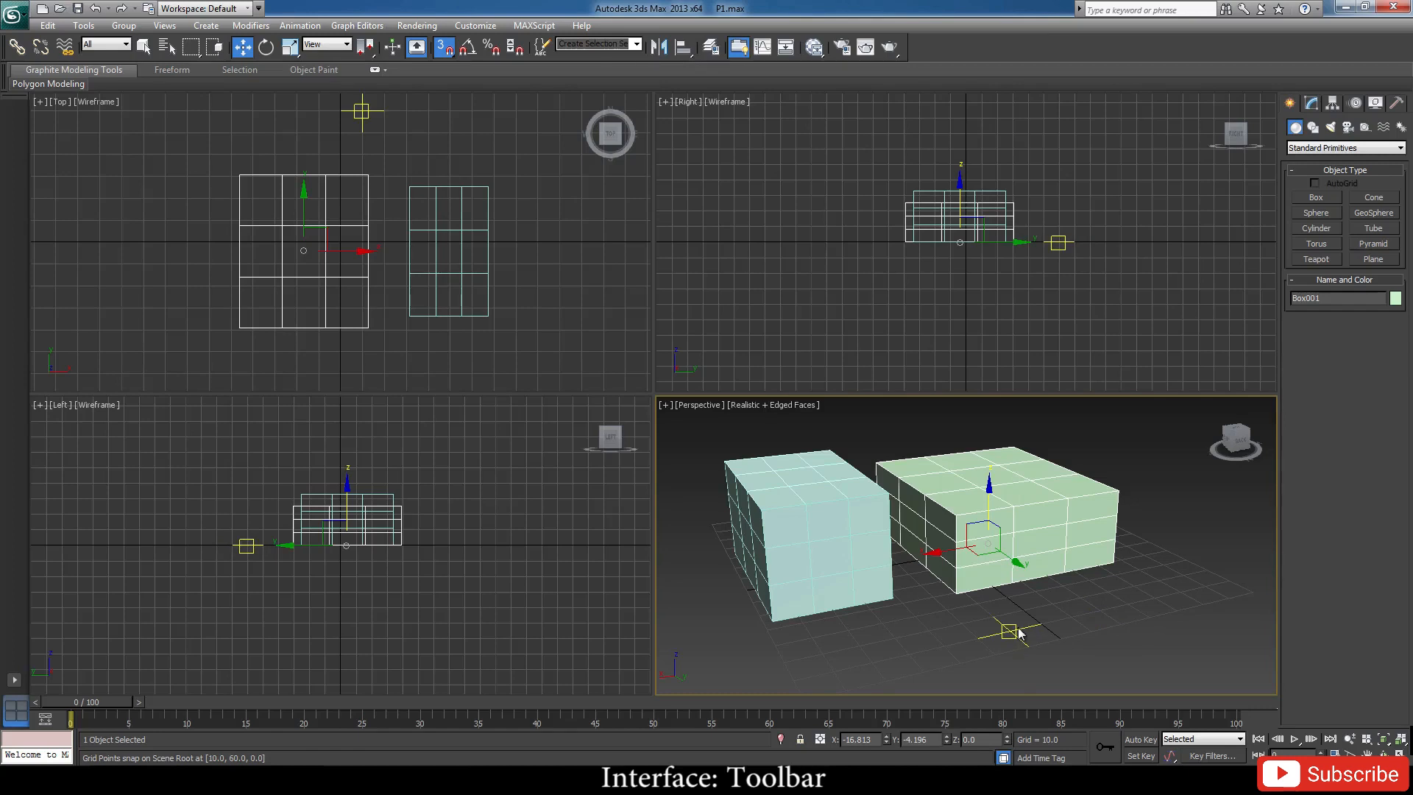
{"action": "middle_click_drag", "start_coordinate": [1087, 609], "coordinate": [959, 495], "text": "alt"}
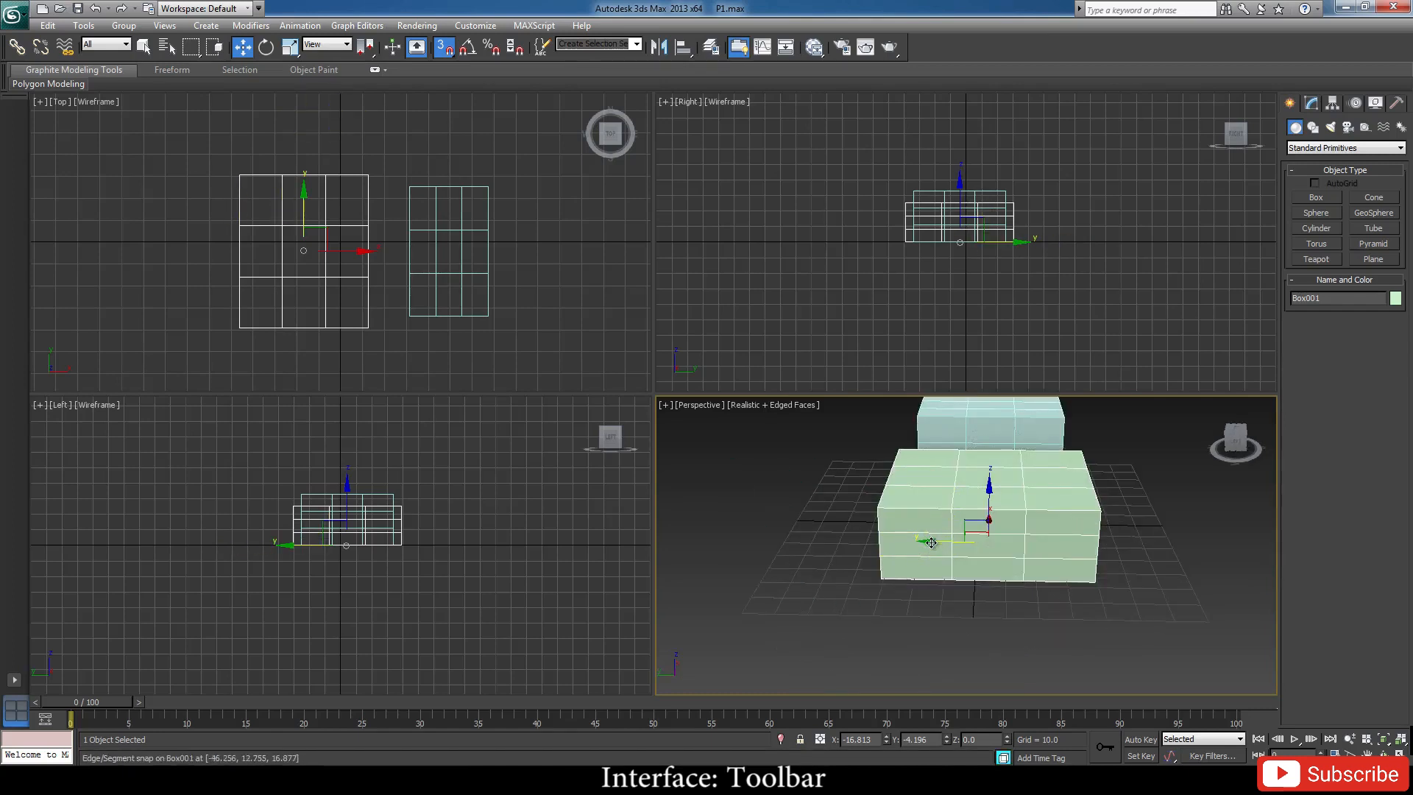
{"action": "left_click_drag", "start_coordinate": [931, 543], "coordinate": [971, 557]}
Snap the green box along Y to -30, and move it back along Y to 10.
{"action": "middle_click_drag", "start_coordinate": [904, 490], "coordinate": [914, 575], "text": "alt"}
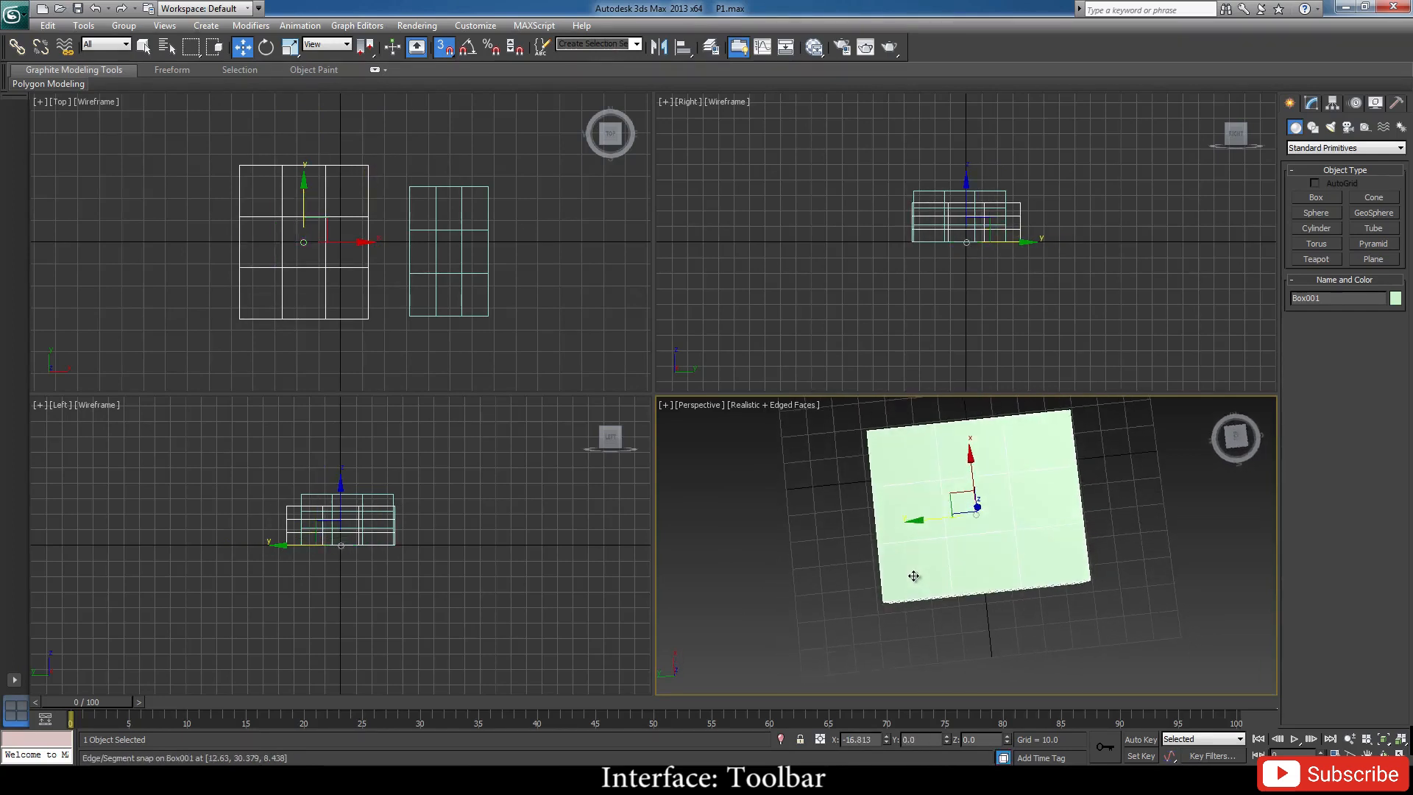
{"action": "left_click_drag", "start_coordinate": [923, 526], "coordinate": [1063, 510]}
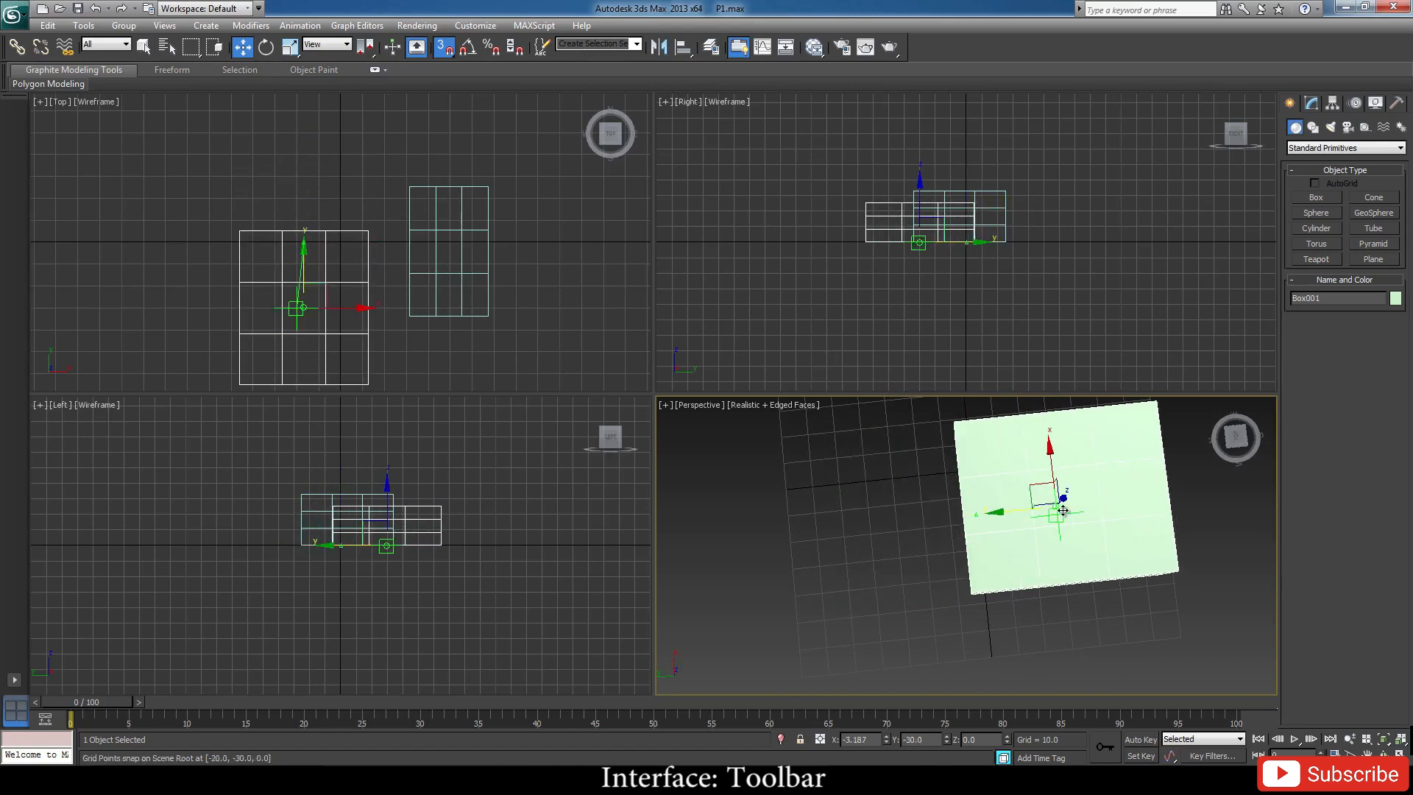
{"action": "left_click", "coordinate": [900, 561]}
{"action": "left_click", "coordinate": [1002, 510]}
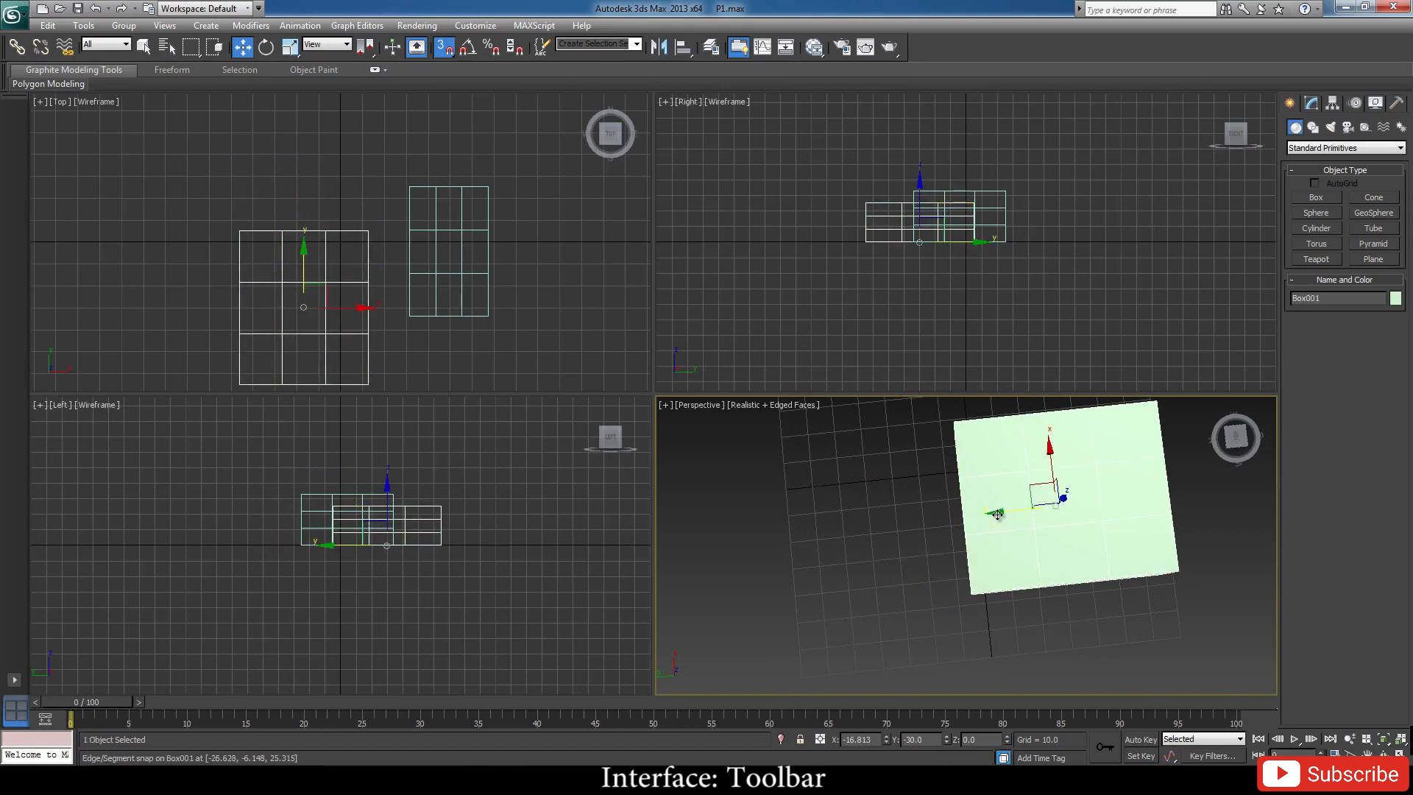
{"action": "left_click_drag", "start_coordinate": [998, 514], "coordinate": [949, 513]}
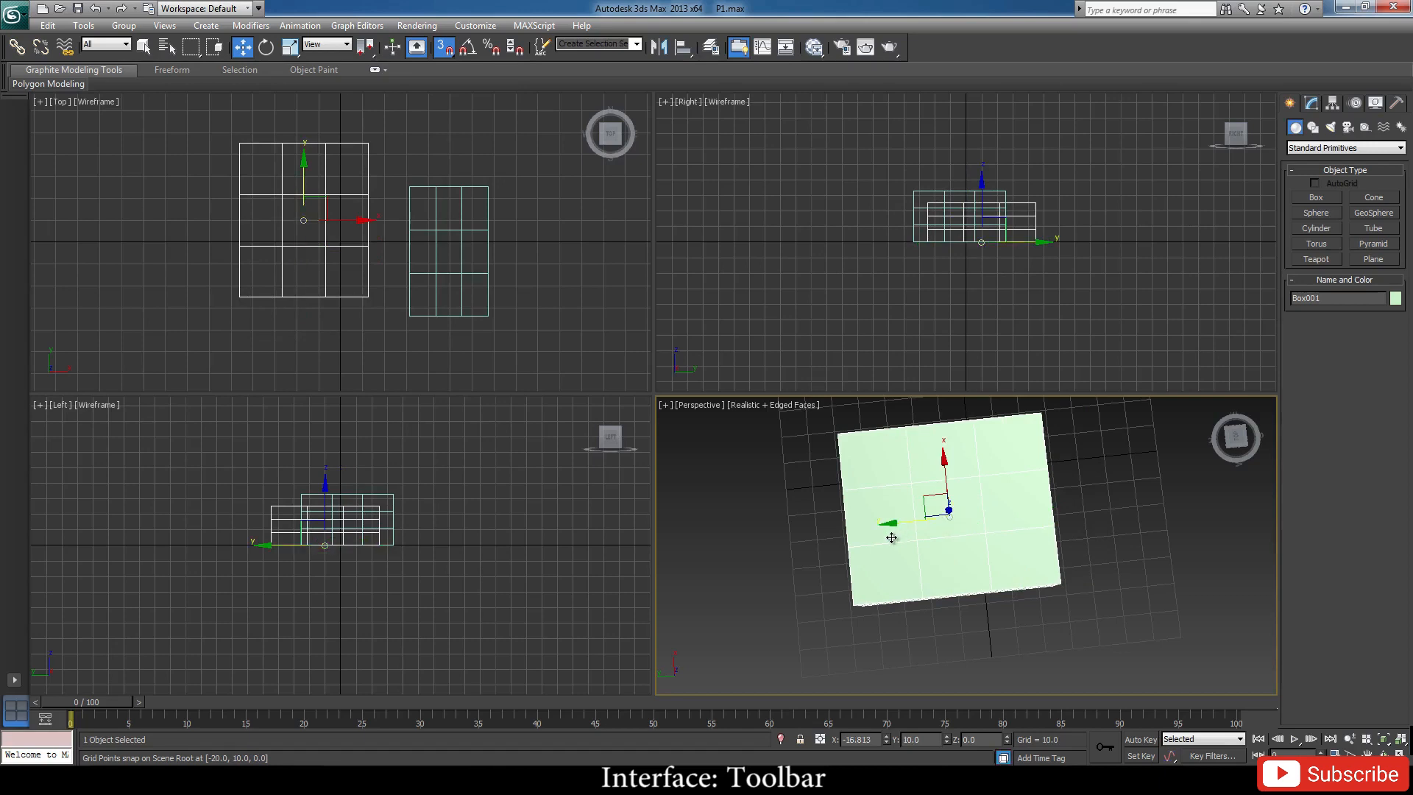
Try rotating the green box with angle snap turned on.
{"action": "middle_click_drag", "start_coordinate": [852, 533], "coordinate": [854, 453], "text": "alt"}
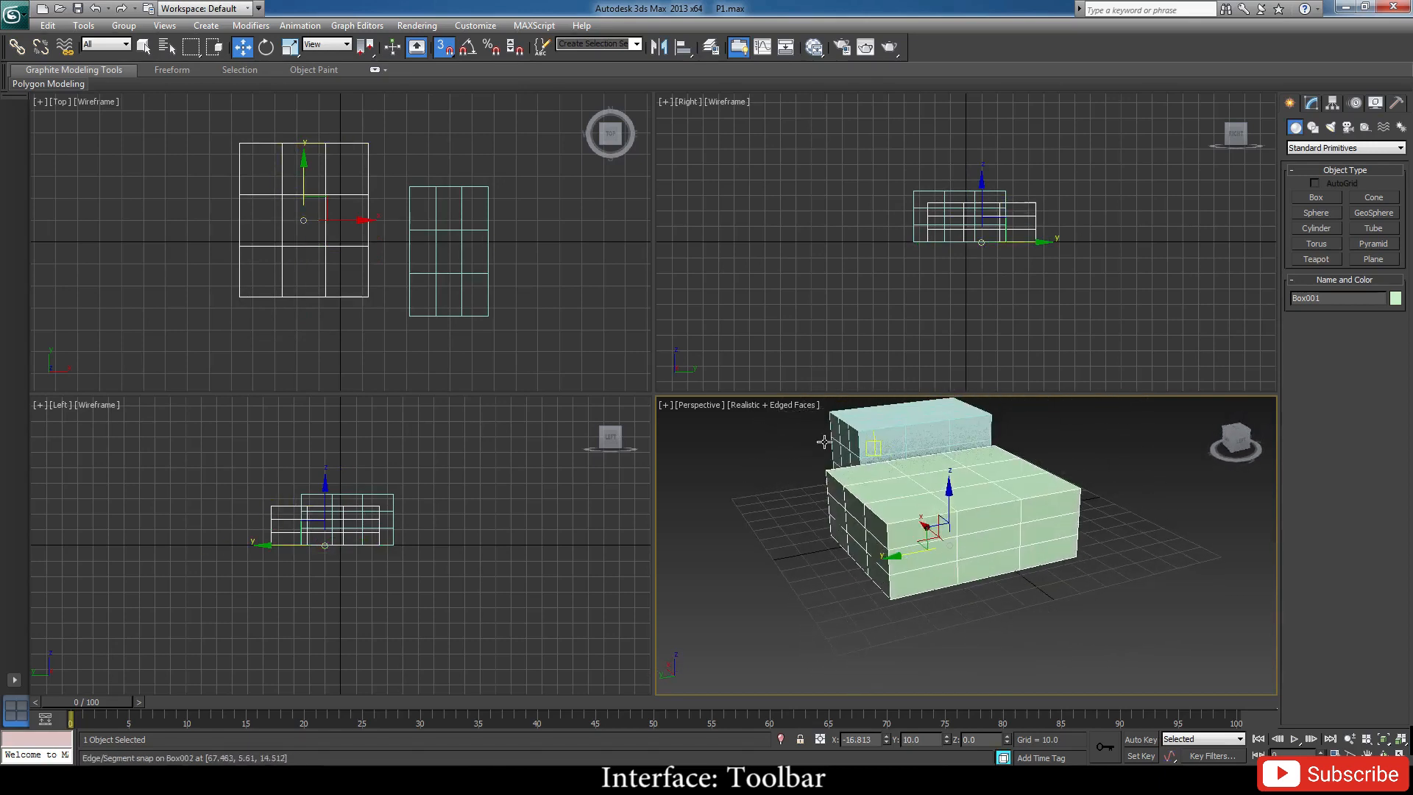
{"action": "left_click", "coordinate": [266, 47]}
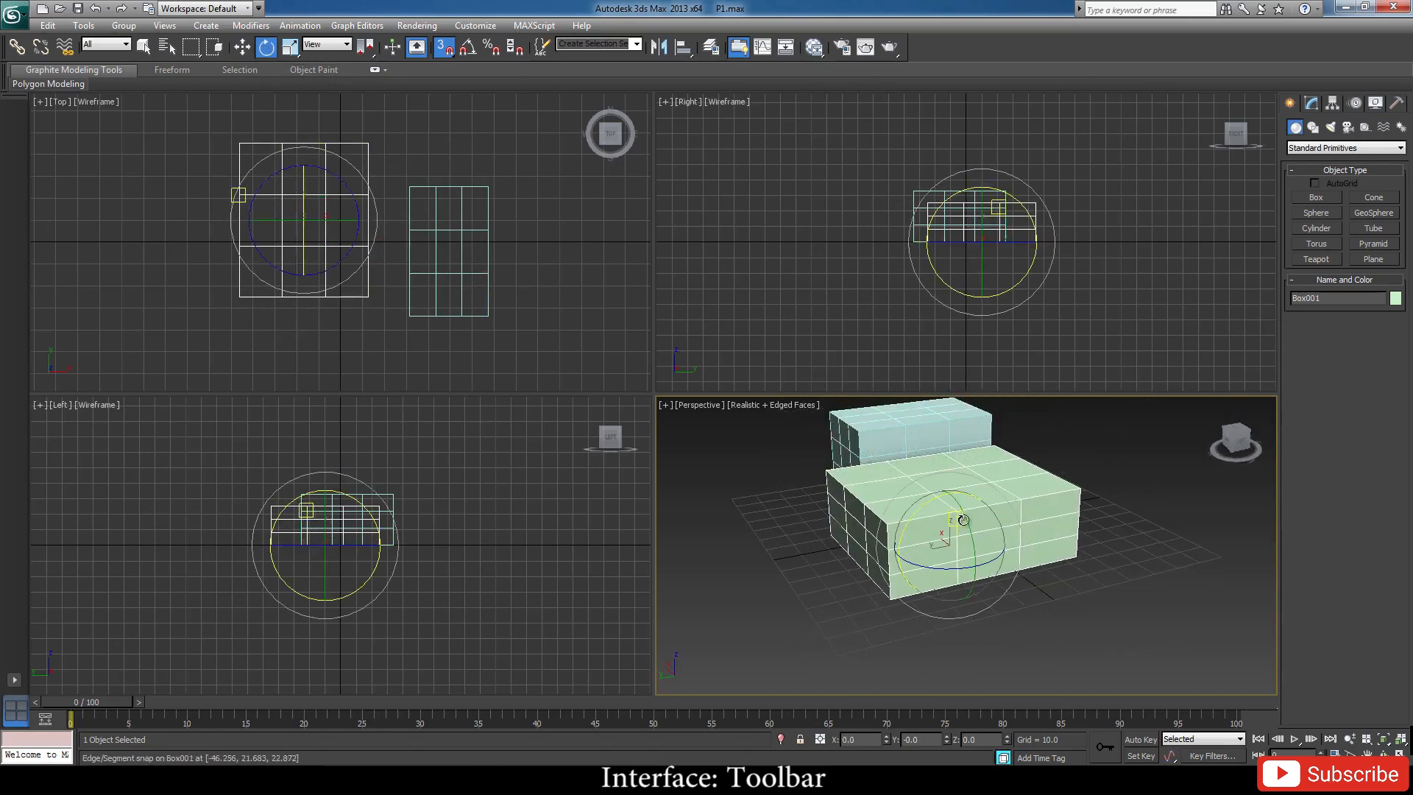
{"action": "left_click", "coordinate": [467, 49]}
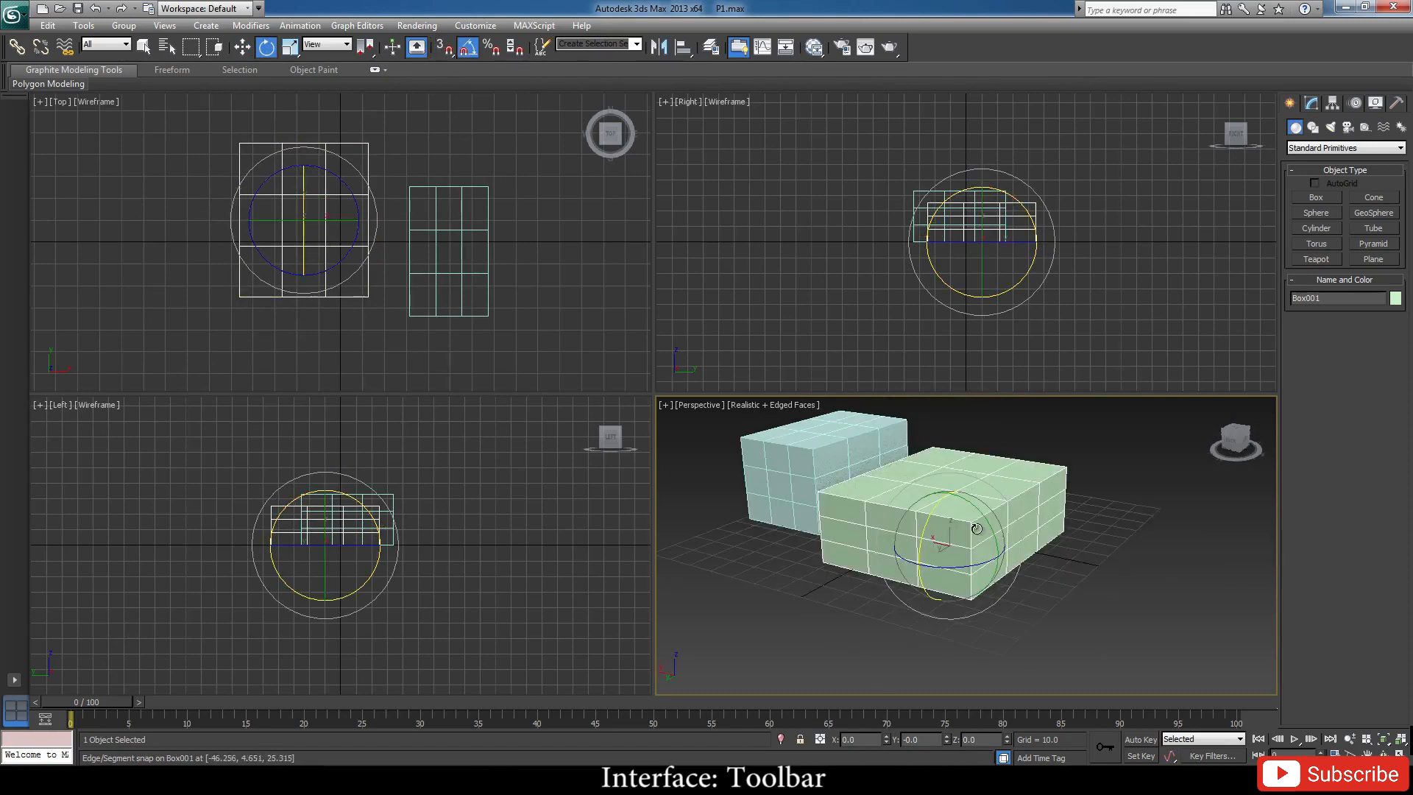
{"action": "left_click_drag", "start_coordinate": [977, 514], "coordinate": [998, 533]}
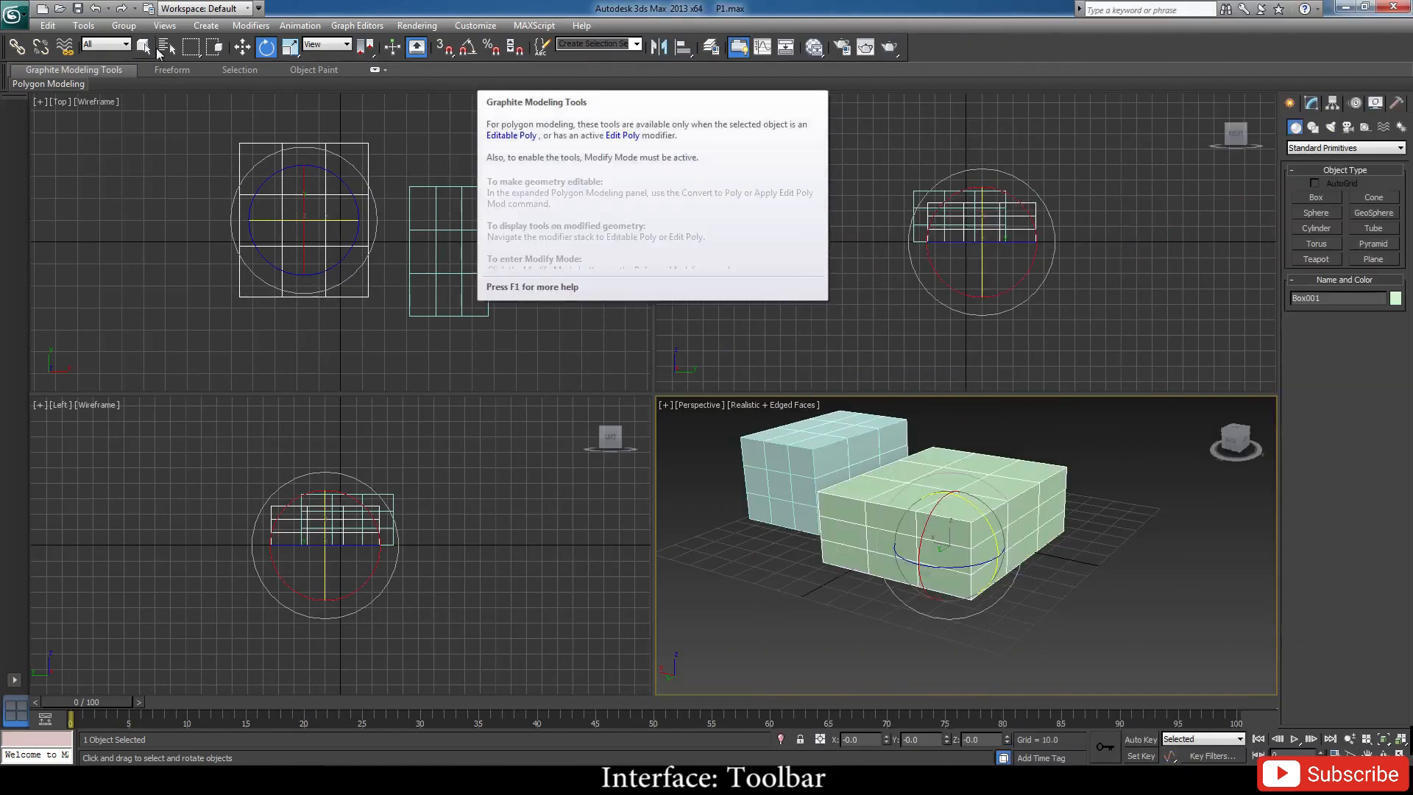
Use the Select Object tool to select the light blue box, the green box and the light blue box again.
{"action": "left_click", "coordinate": [143, 47]}
{"action": "middle_click_drag", "start_coordinate": [805, 543], "coordinate": [832, 519], "text": "alt"}
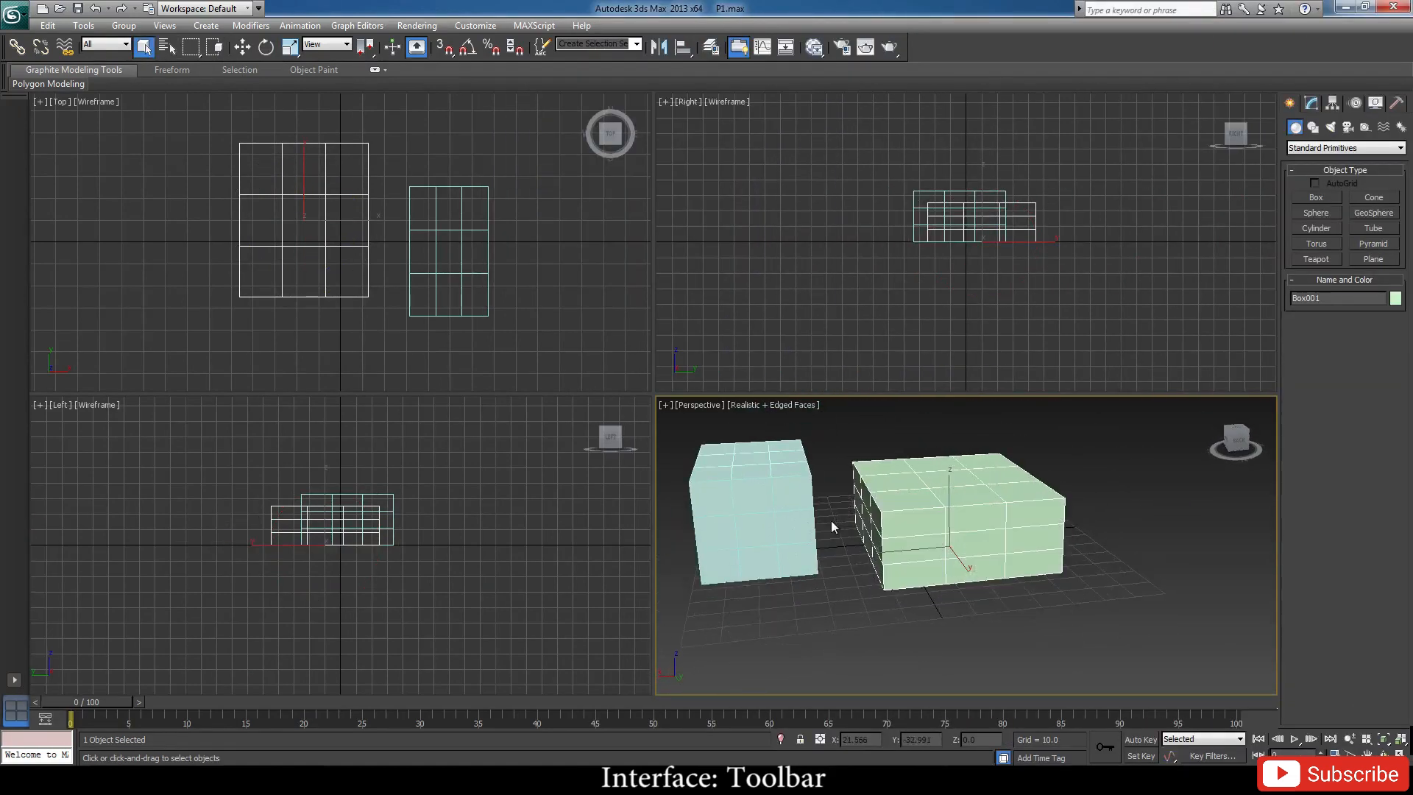
{"action": "left_click", "coordinate": [756, 497]}
{"action": "left_click", "coordinate": [918, 520]}
{"action": "left_click", "coordinate": [758, 508]}
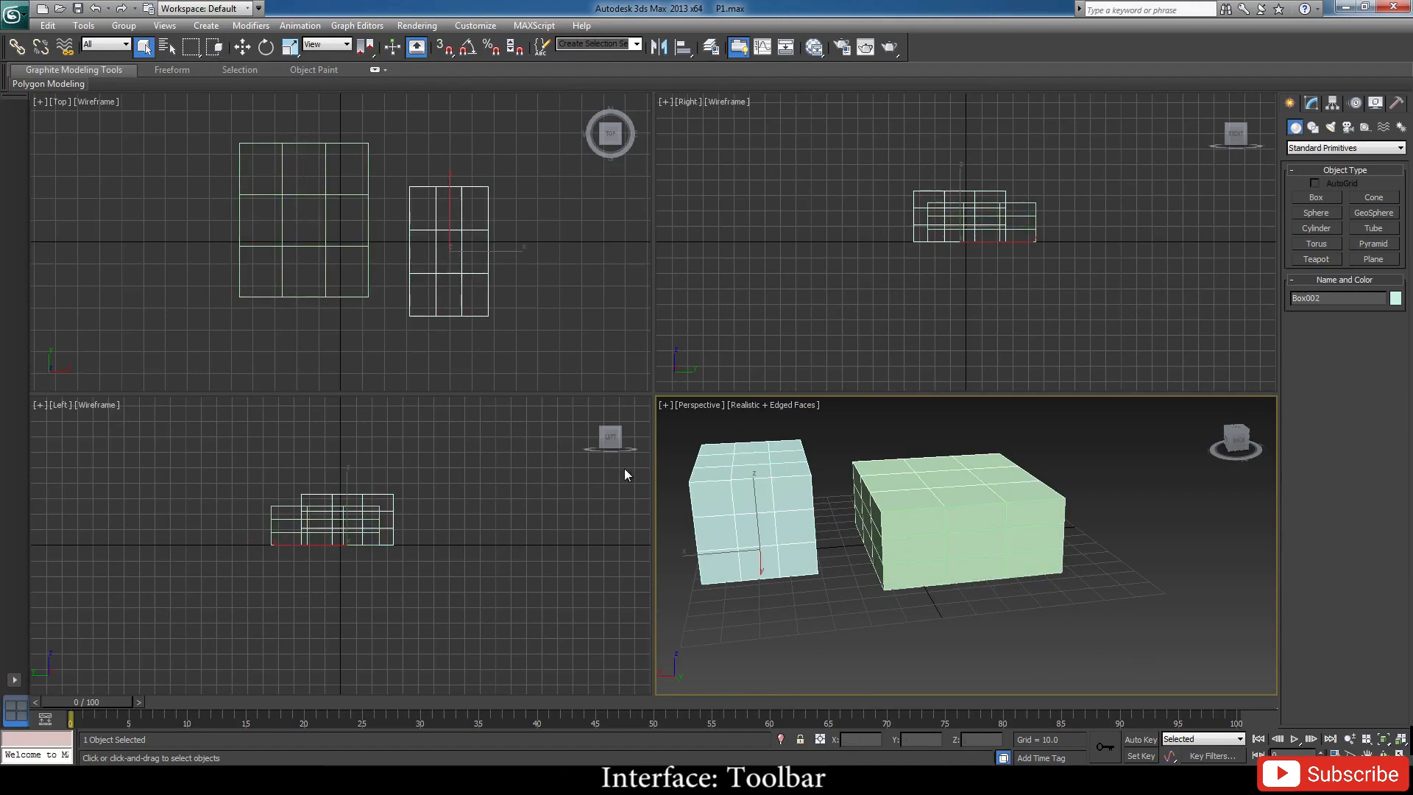
Select both boxes with a rectangular region and switch to the Move tool.
{"action": "left_click_drag", "start_coordinate": [681, 433], "coordinate": [884, 627]}
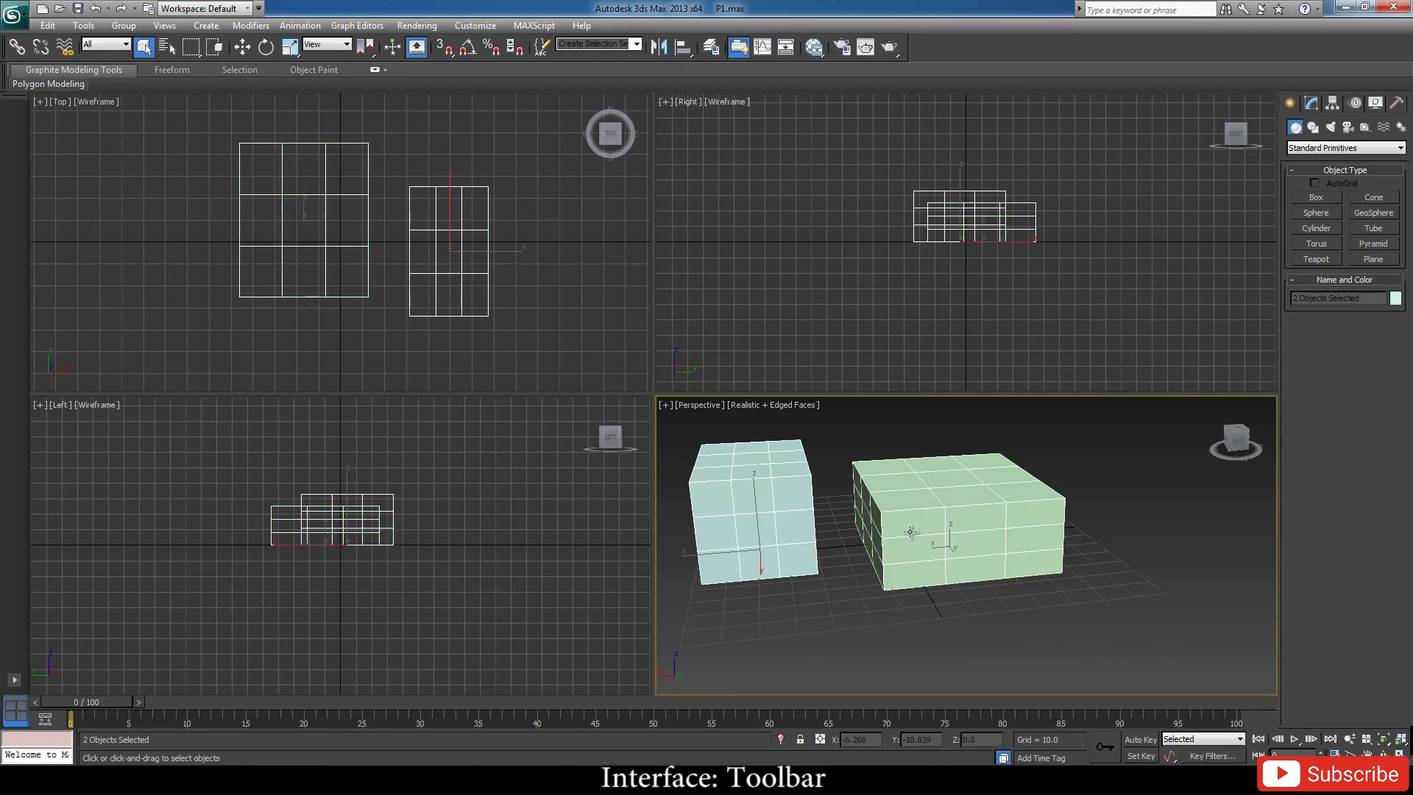
{"action": "key", "text": "w"}
{"action": "left_click_drag", "start_coordinate": [998, 642], "coordinate": [1078, 655]}
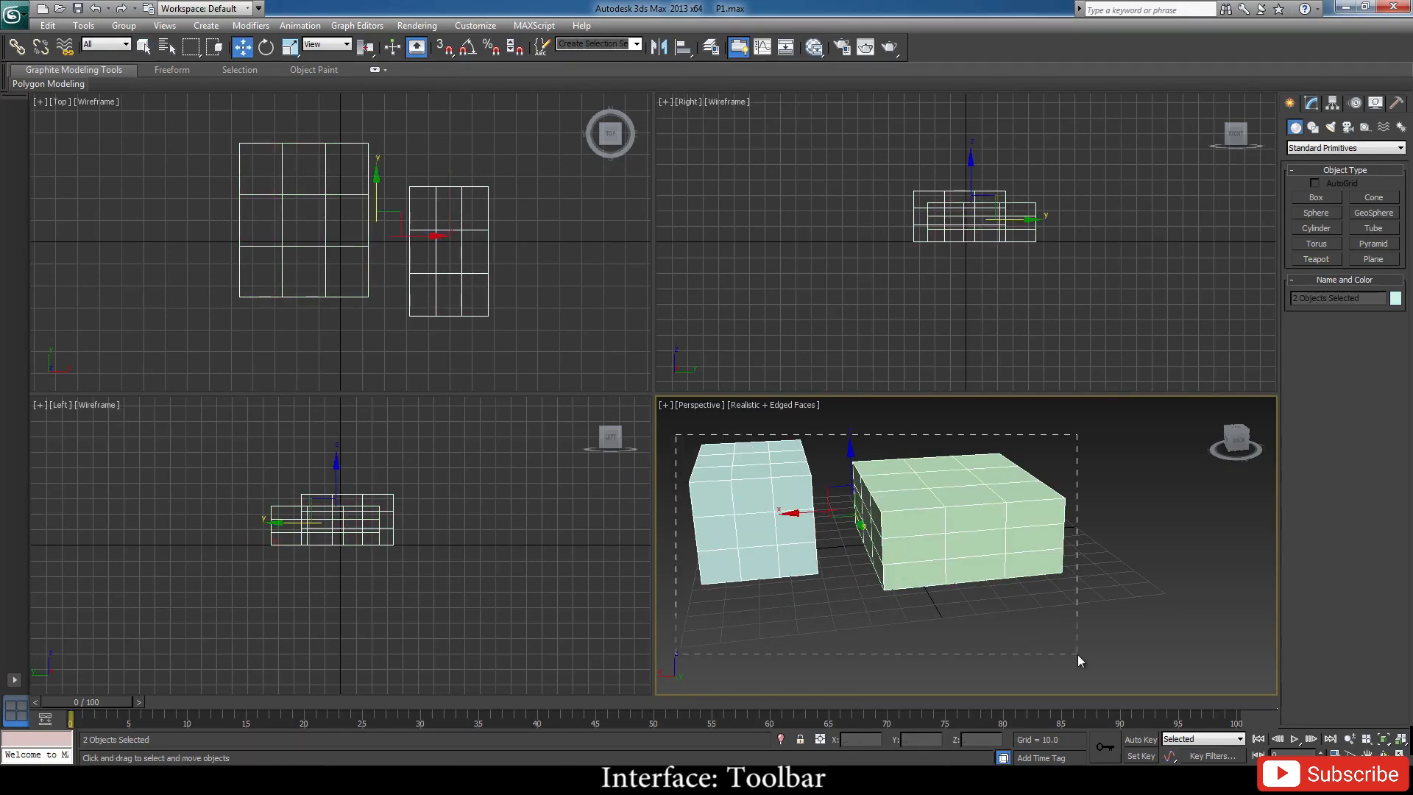
{"action": "left_click_drag", "start_coordinate": [965, 641], "coordinate": [920, 625]}
Switch region selection to Window mode and select the green box by enclosing it completely.
{"action": "left_click", "coordinate": [216, 56]}
{"action": "left_click", "coordinate": [216, 53]}
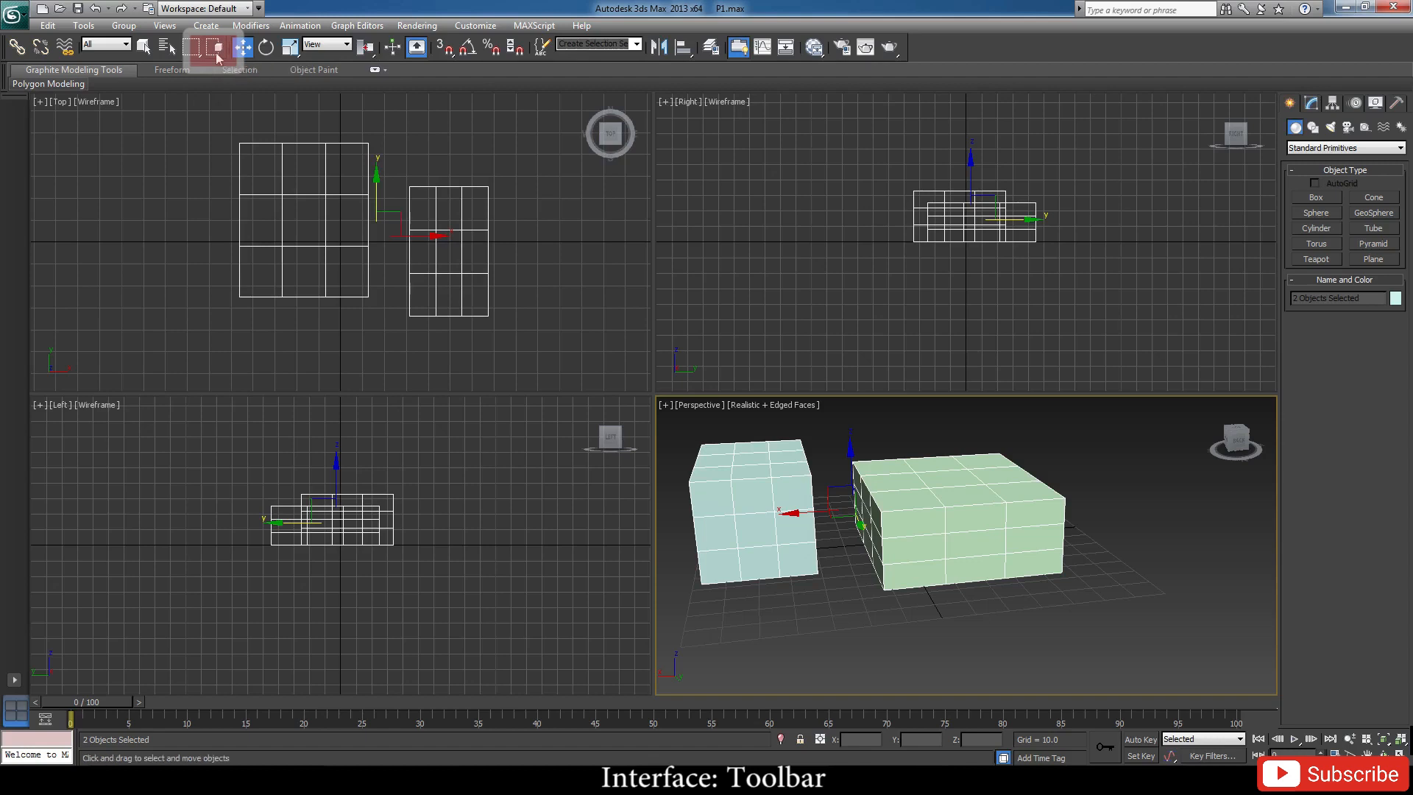
{"action": "left_click", "coordinate": [216, 54]}
{"action": "left_click_drag", "start_coordinate": [1031, 426], "coordinate": [837, 598]}
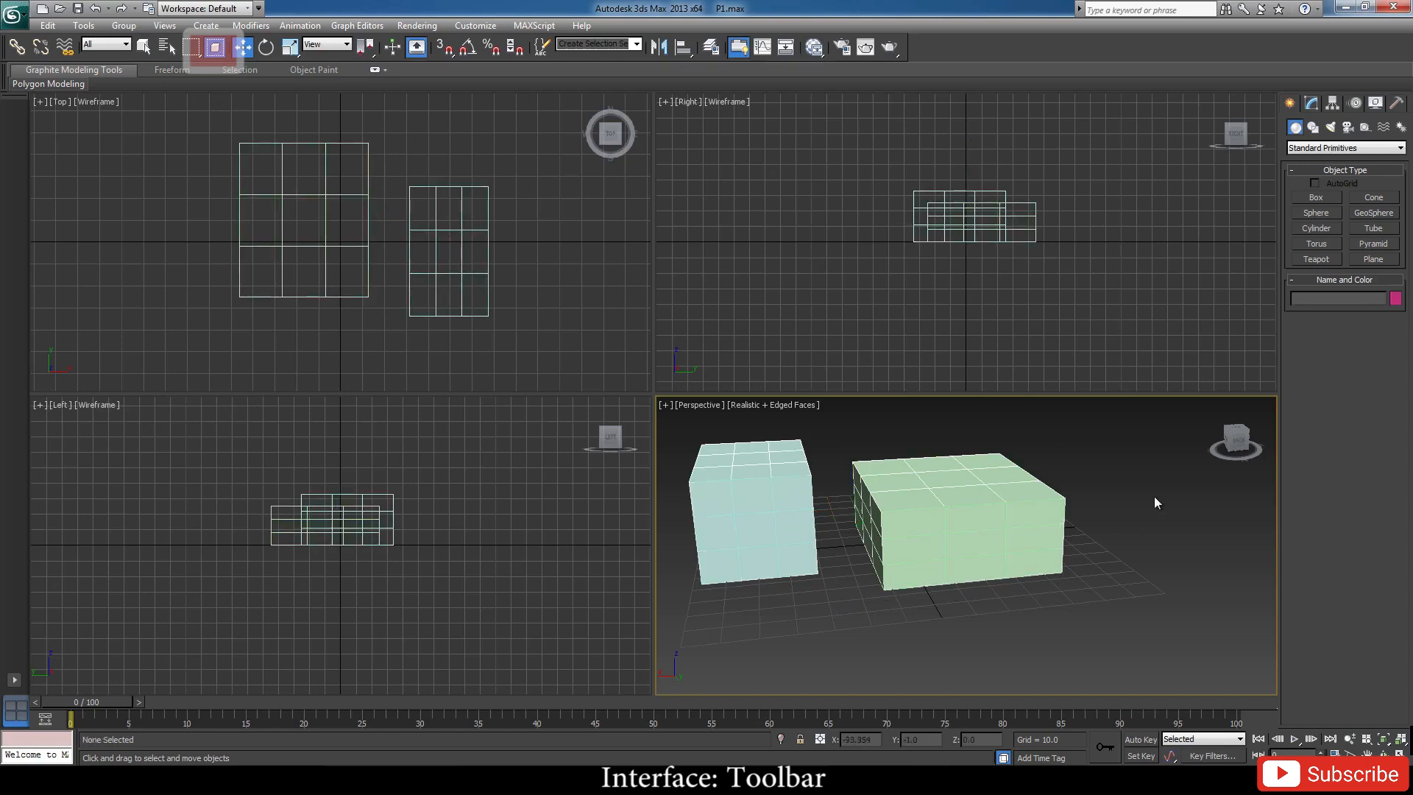
{"action": "left_click_drag", "start_coordinate": [1118, 418], "coordinate": [761, 611]}
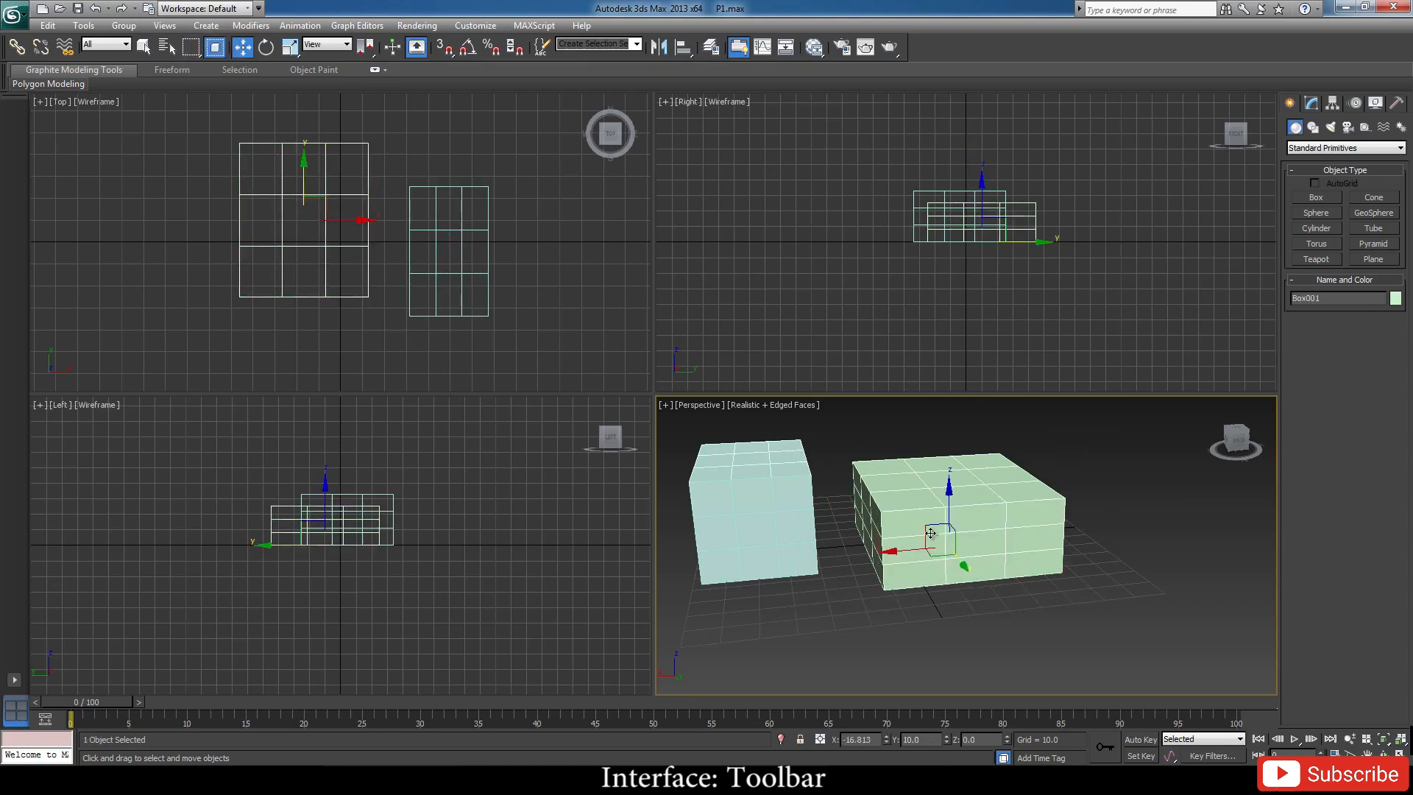
Undo a trial X move of the green box and select both boxes with an enclosing region.
{"action": "left_click_drag", "start_coordinate": [889, 555], "coordinate": [972, 548]}
{"action": "key", "text": "ctrl+z"}
{"action": "left_click_drag", "start_coordinate": [678, 655], "coordinate": [678, 655]}
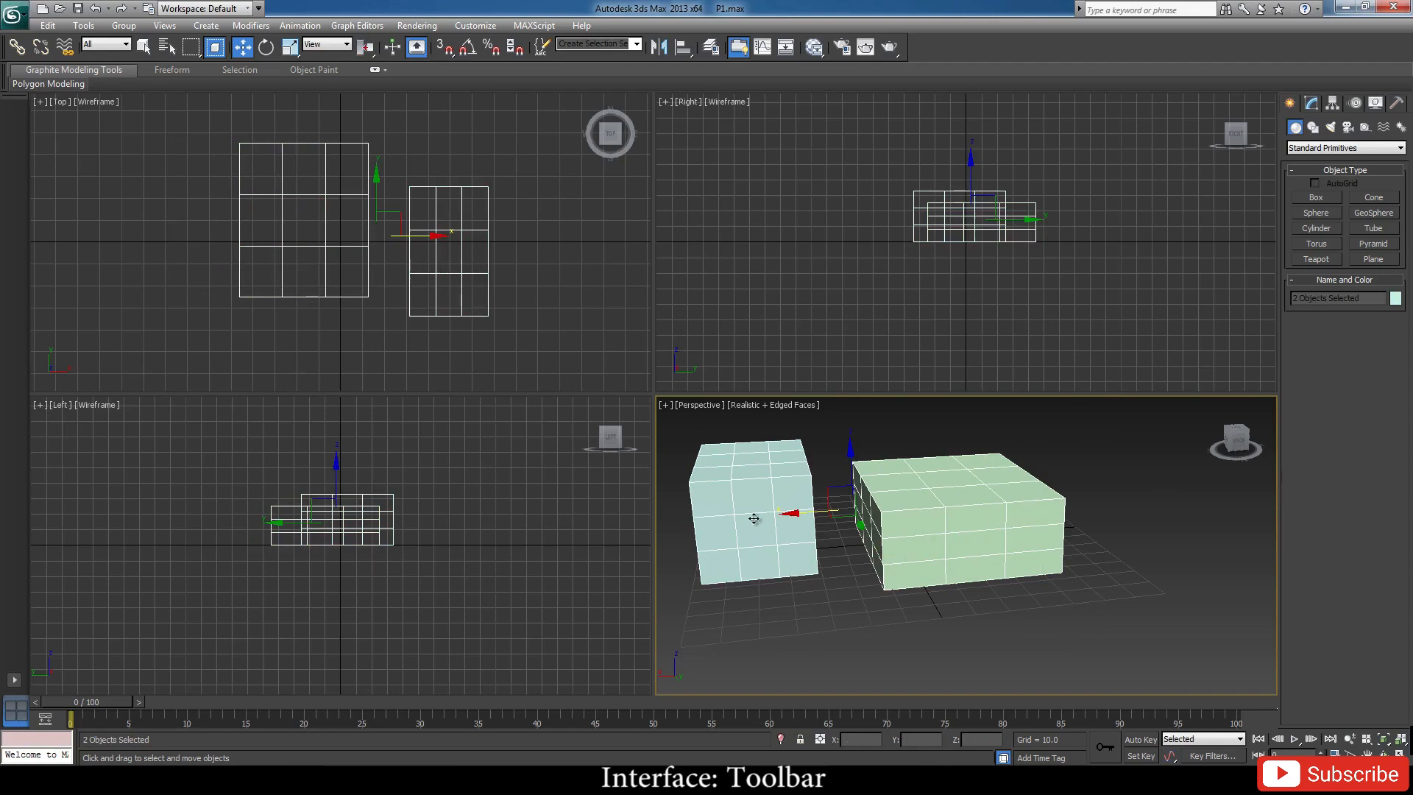
{"action": "mouse_move", "coordinate": [786, 541]}
{"action": "left_mouse_down"}
{"action": "mouse_move", "coordinate": [823, 540]}
{"action": "mouse_move", "coordinate": [810, 540]}
{"action": "left_mouse_up"}
{"action": "left_click_drag", "start_coordinate": [809, 540], "coordinate": [787, 541]}
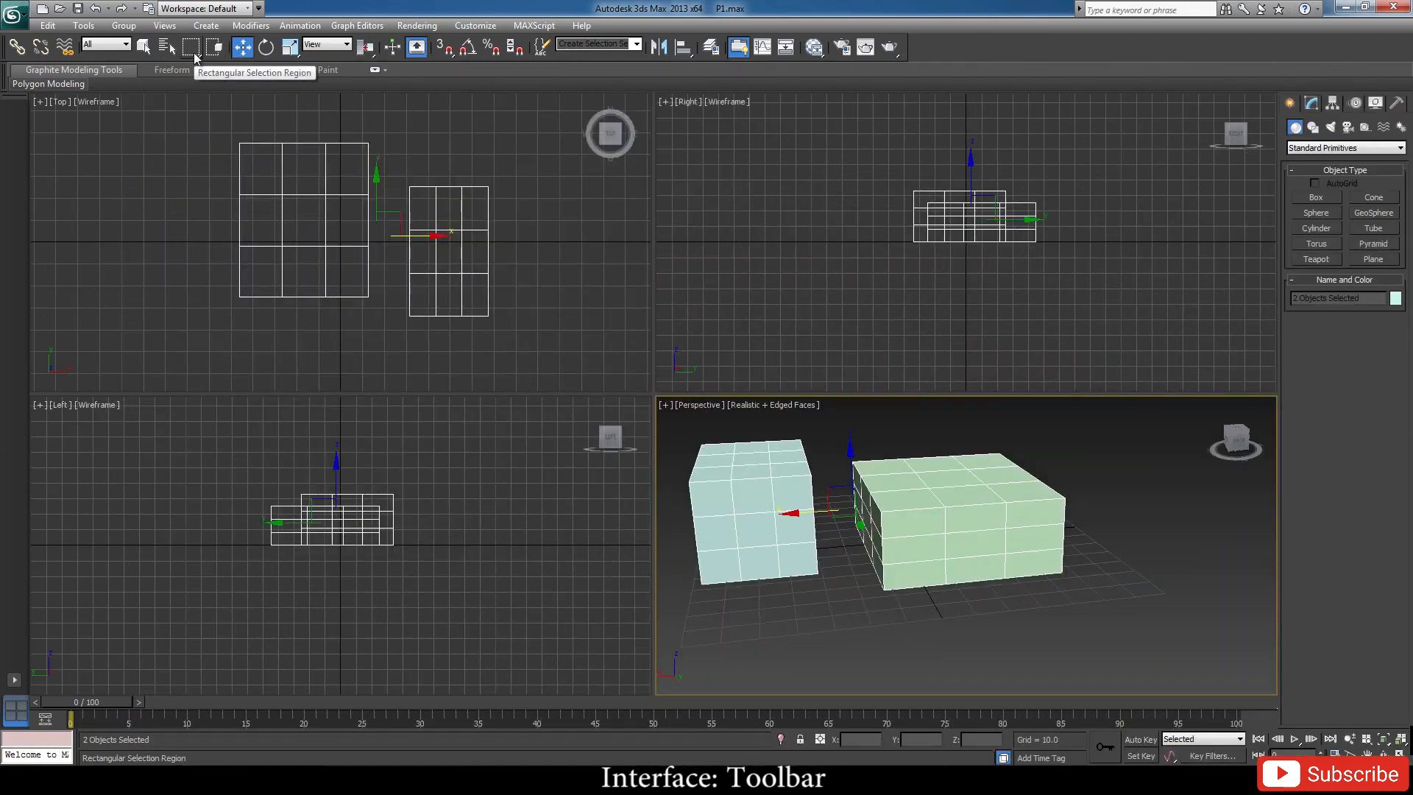
Change the selection region to circular and select only the green box with a circle crossing it.
{"action": "left_click", "coordinate": [195, 54]}
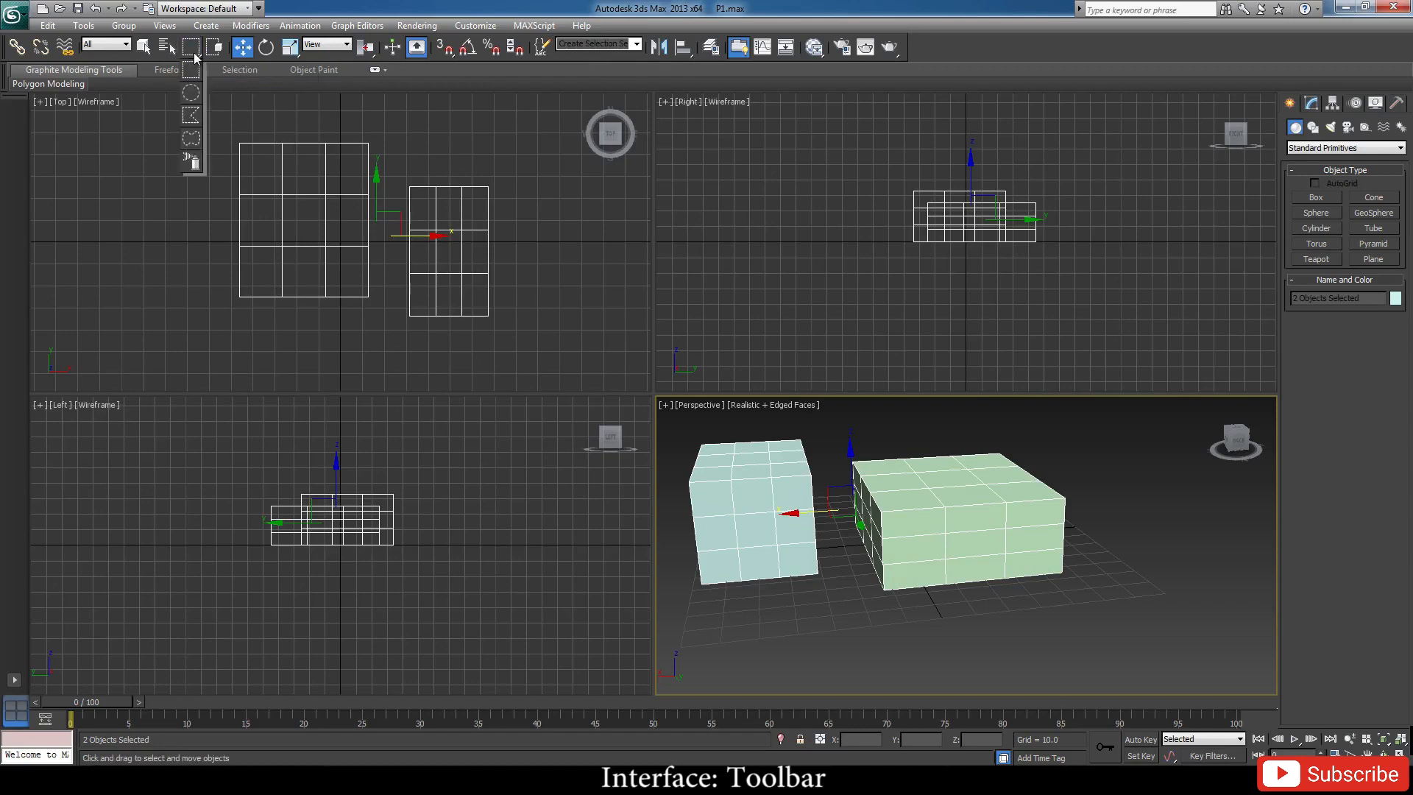
{"action": "left_click_drag", "start_coordinate": [194, 54], "coordinate": [192, 92]}
{"action": "left_click_drag", "start_coordinate": [1101, 471], "coordinate": [980, 572]}
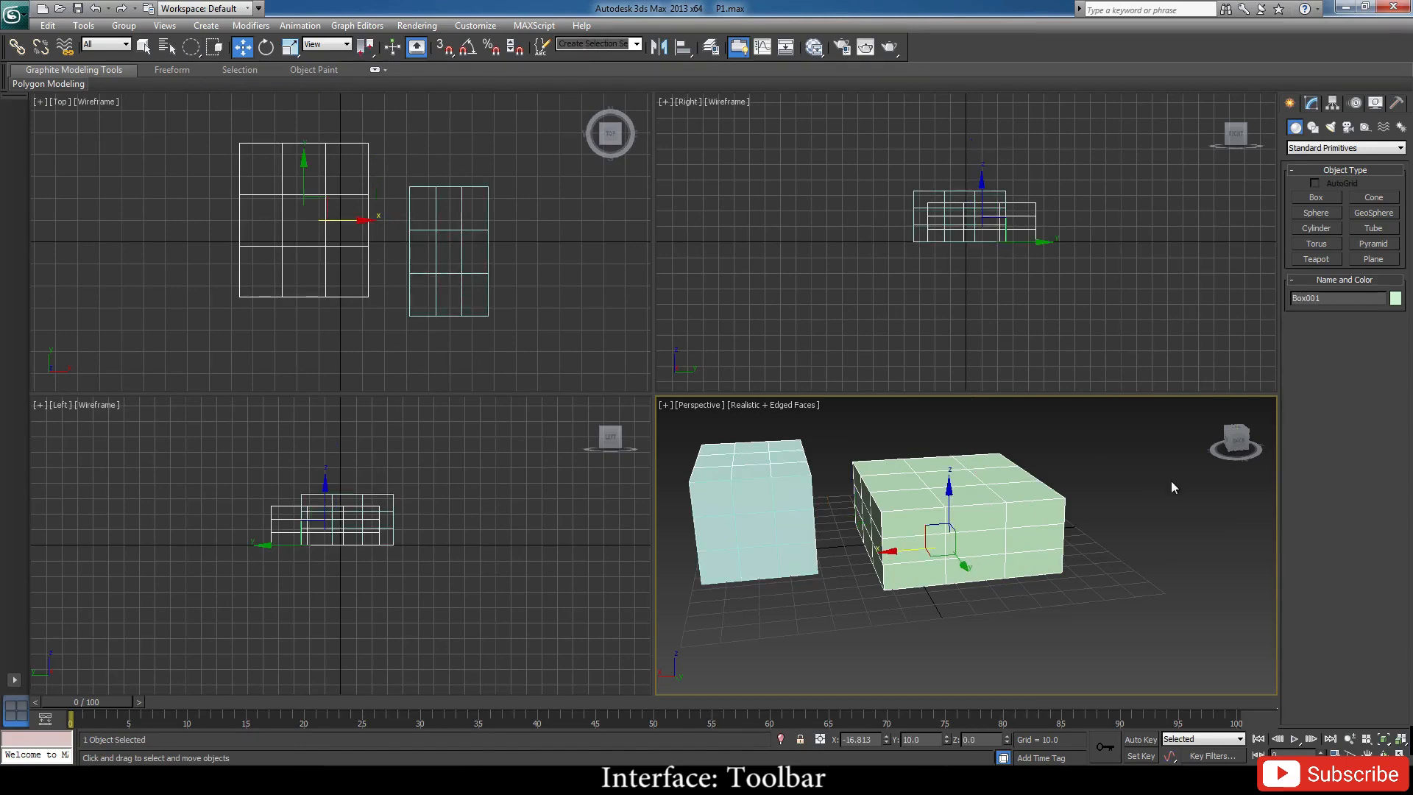
{"action": "left_click_drag", "start_coordinate": [1170, 481], "coordinate": [1073, 510]}
{"action": "left_click_drag", "start_coordinate": [810, 628], "coordinate": [960, 510]}
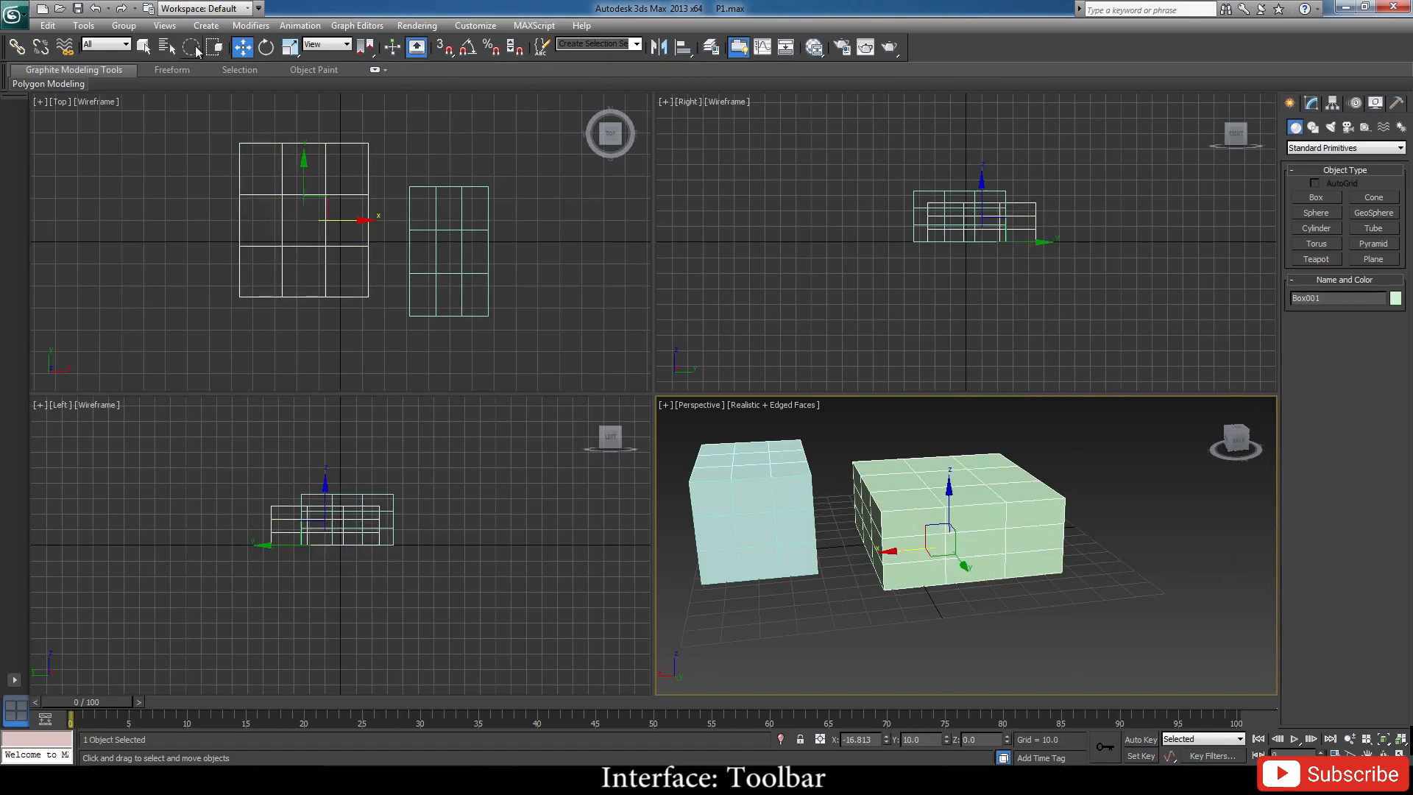
Try outlining a selection around the boxes with the fence selection region.
{"action": "left_click_drag", "start_coordinate": [197, 50], "coordinate": [191, 117]}
{"action": "left_click", "coordinate": [844, 593]}
{"action": "double_click", "coordinate": [1026, 417]}
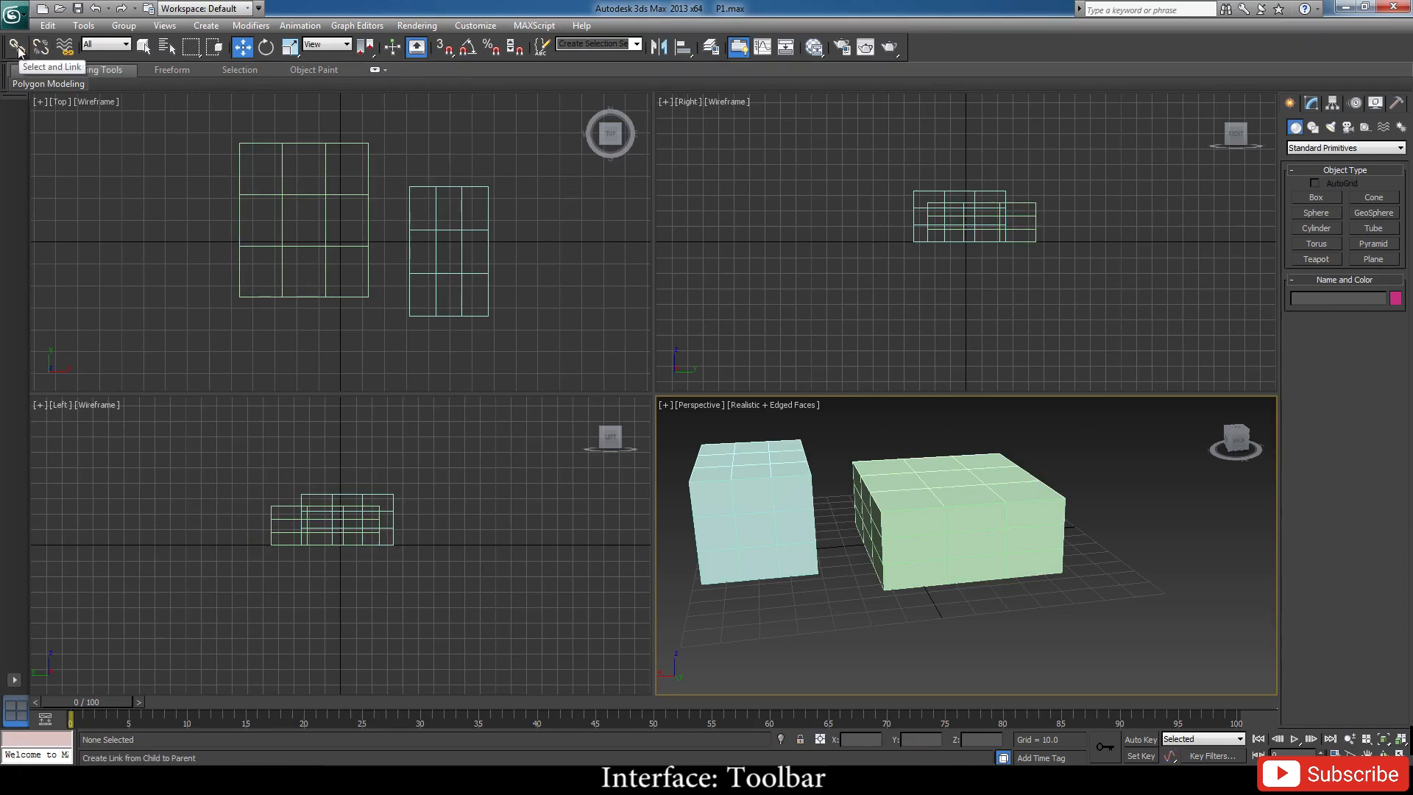
Select the light blue box and link it to the green box as its parent.
{"action": "left_click", "coordinate": [739, 506]}
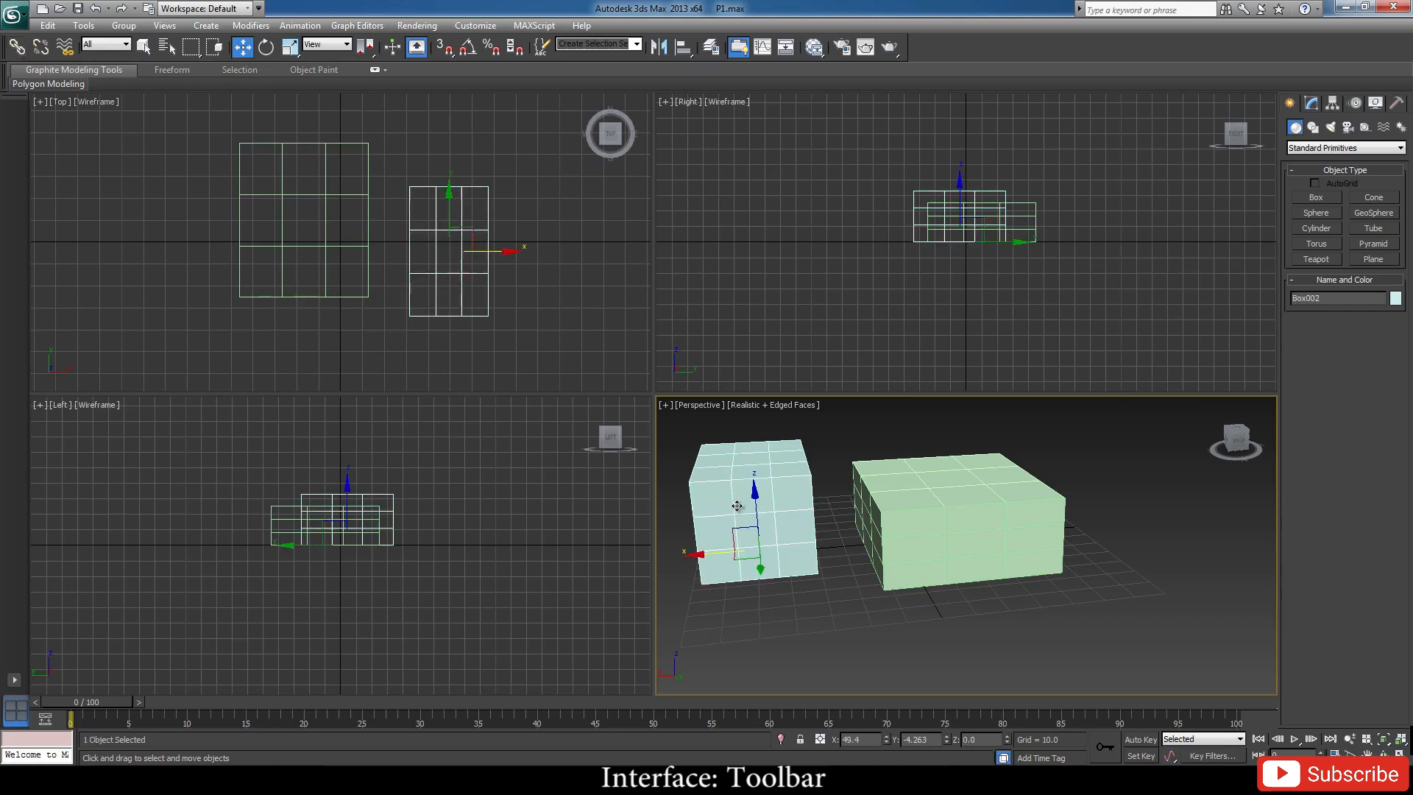
{"action": "left_click", "coordinate": [997, 548]}
{"action": "left_click", "coordinate": [793, 506]}
{"action": "left_click", "coordinate": [16, 48]}
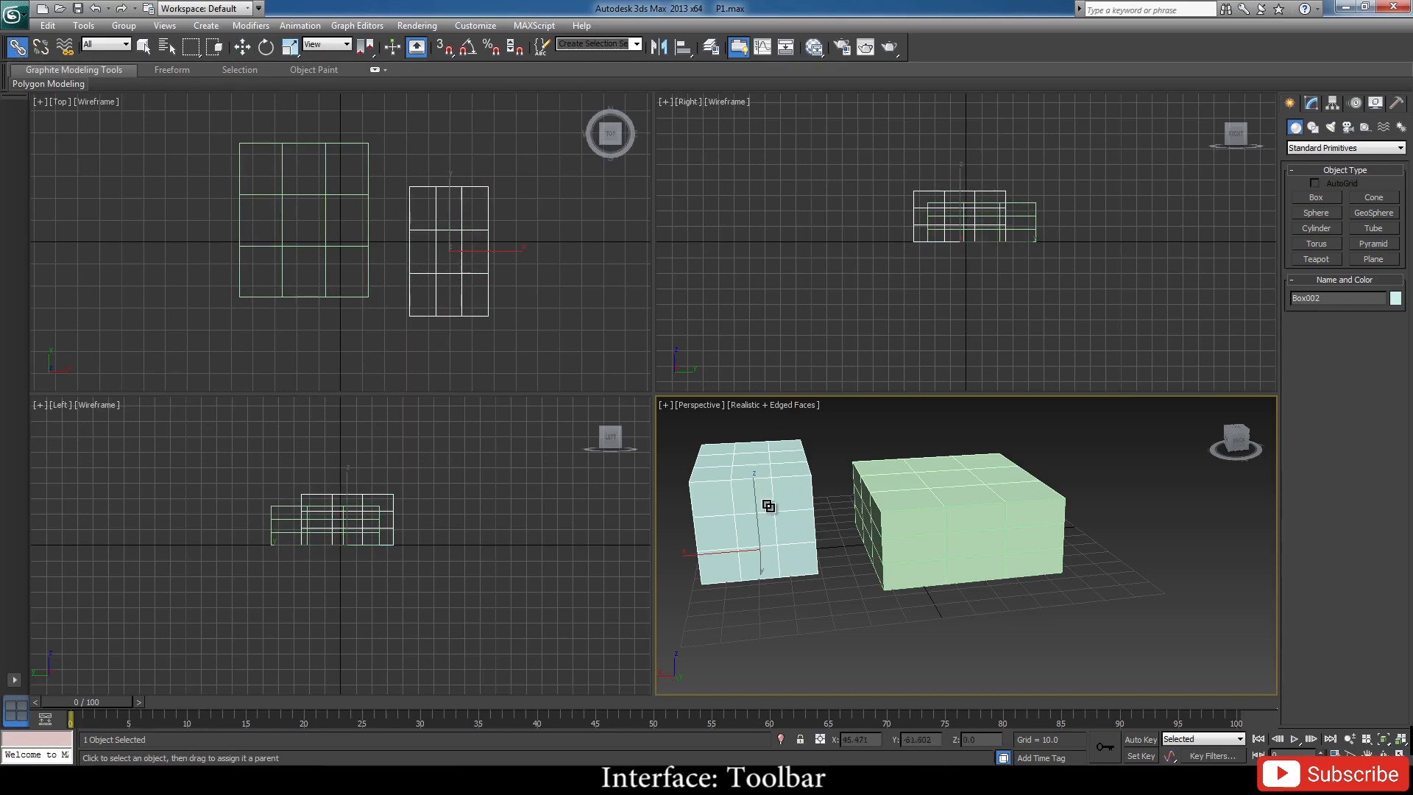
{"action": "left_click_drag", "start_coordinate": [769, 507], "coordinate": [940, 546]}
Select the green parent box and move it along X to about -22.9.
{"action": "left_click", "coordinate": [954, 494]}
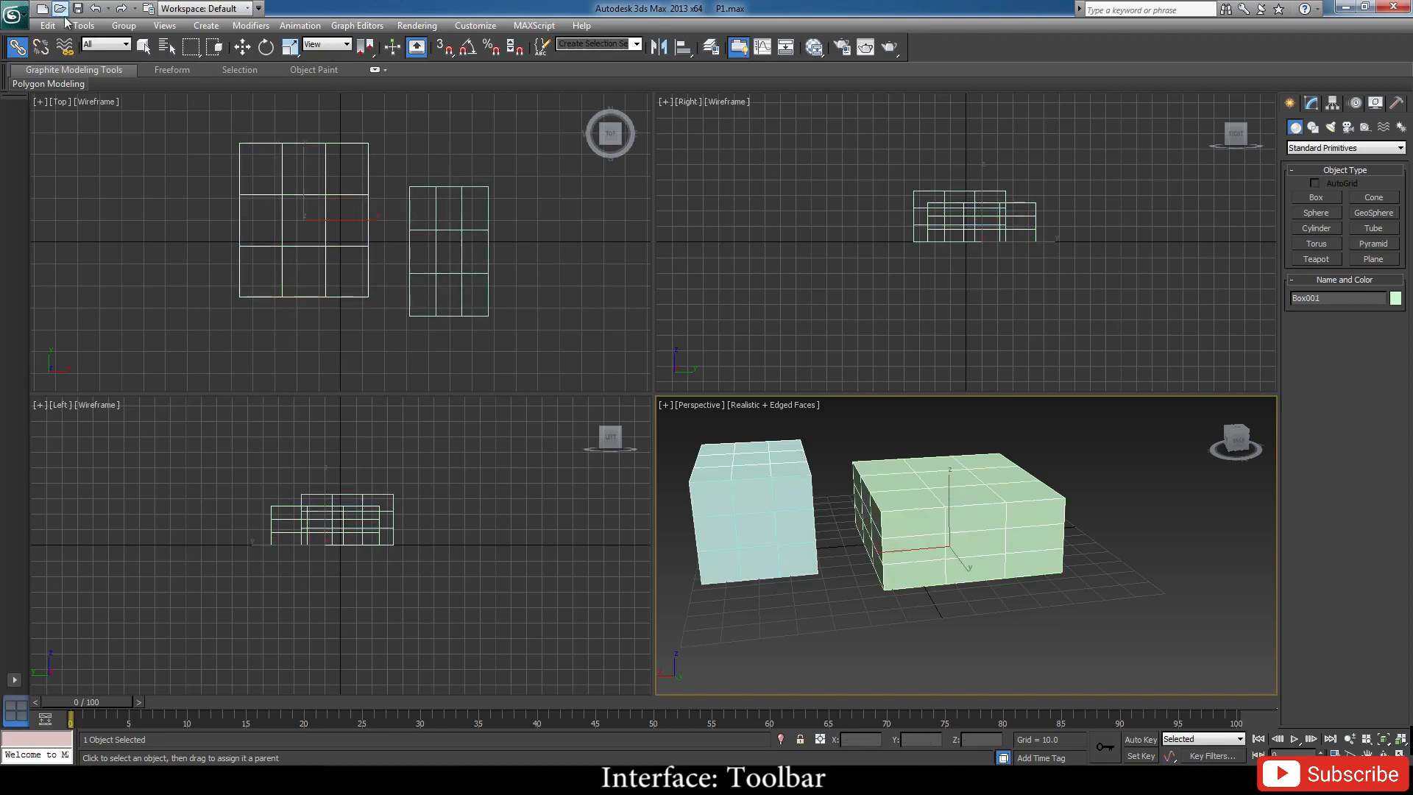
{"action": "left_click", "coordinate": [243, 48]}
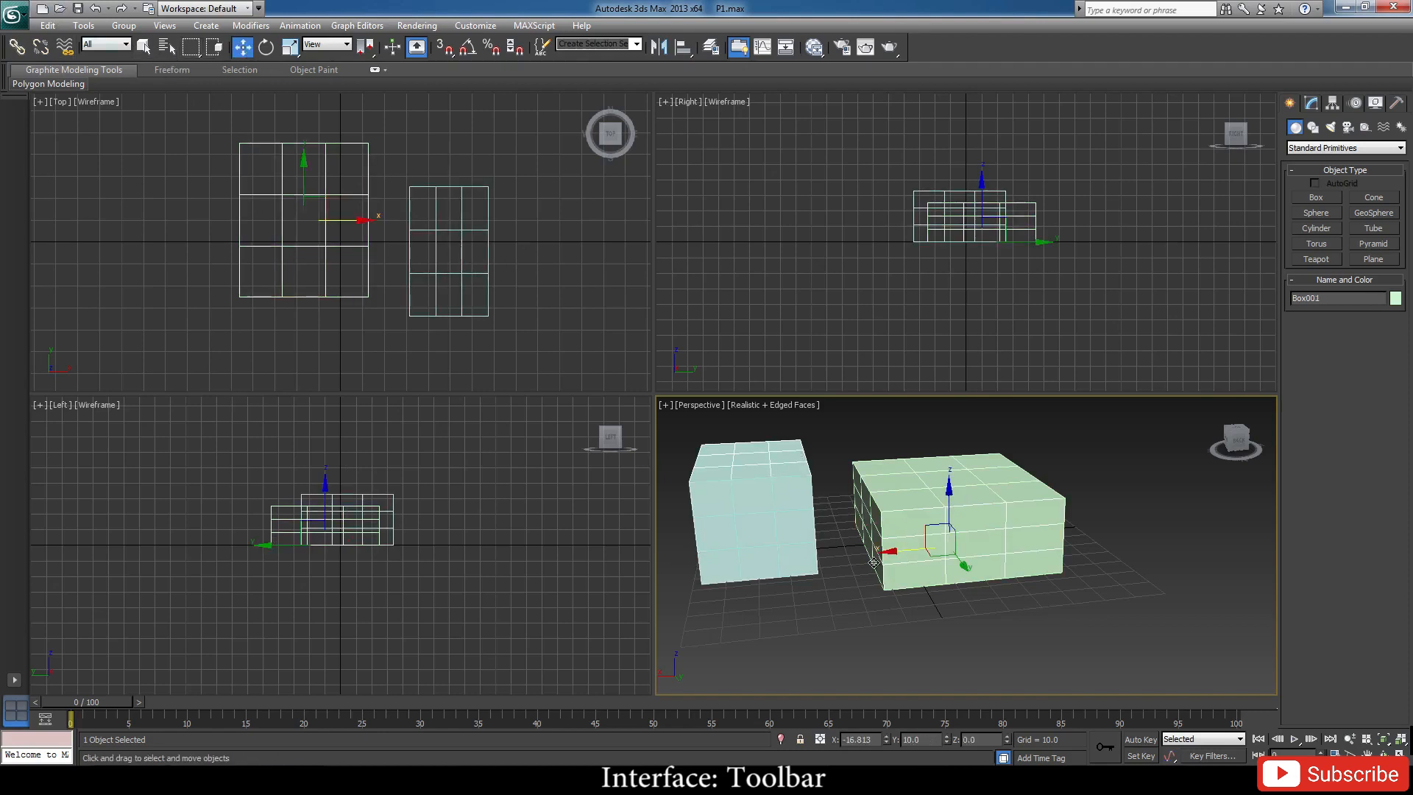
{"action": "mouse_move", "coordinate": [893, 552]}
{"action": "left_mouse_down"}
{"action": "mouse_move", "coordinate": [847, 556]}
{"action": "mouse_move", "coordinate": [926, 557]}
{"action": "mouse_move", "coordinate": [912, 557]}
{"action": "left_mouse_up"}
{"action": "key", "text": "ctrl+z"}
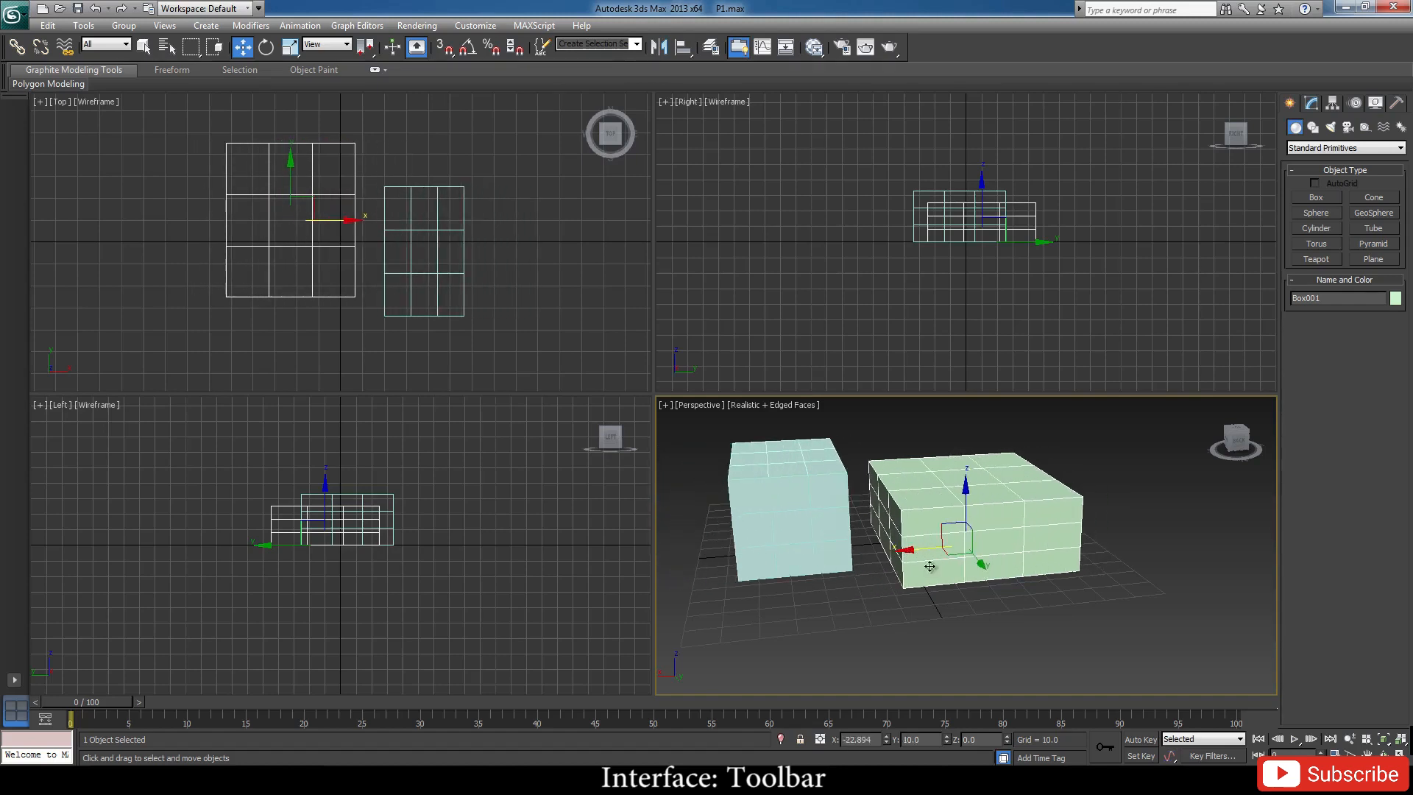
Cycle through the Select, Move, Rotate and Scale tools, return to Move, and clear the selection after a region selection.
{"action": "left_click", "coordinate": [147, 49]}
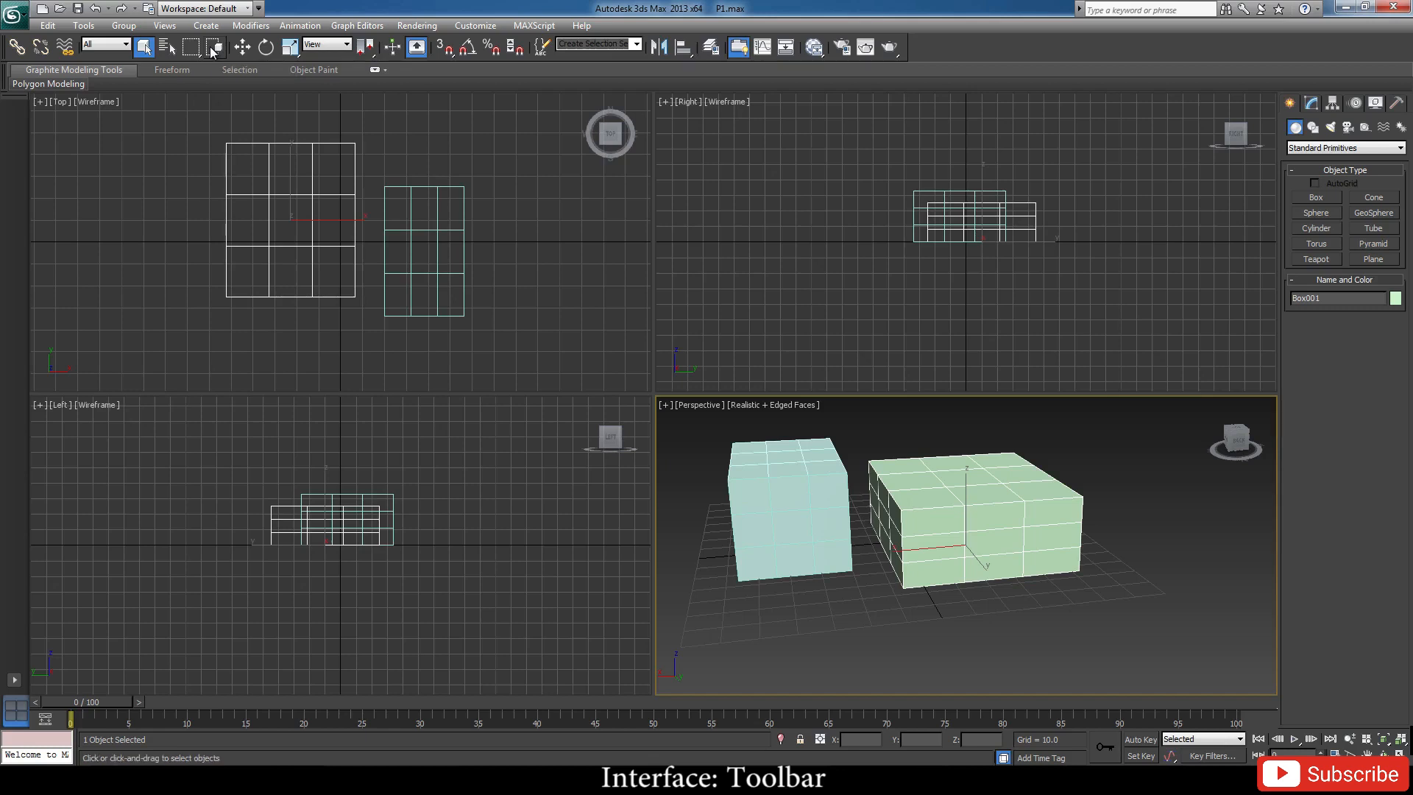
{"action": "left_click", "coordinate": [242, 48]}
{"action": "left_click", "coordinate": [266, 48]}
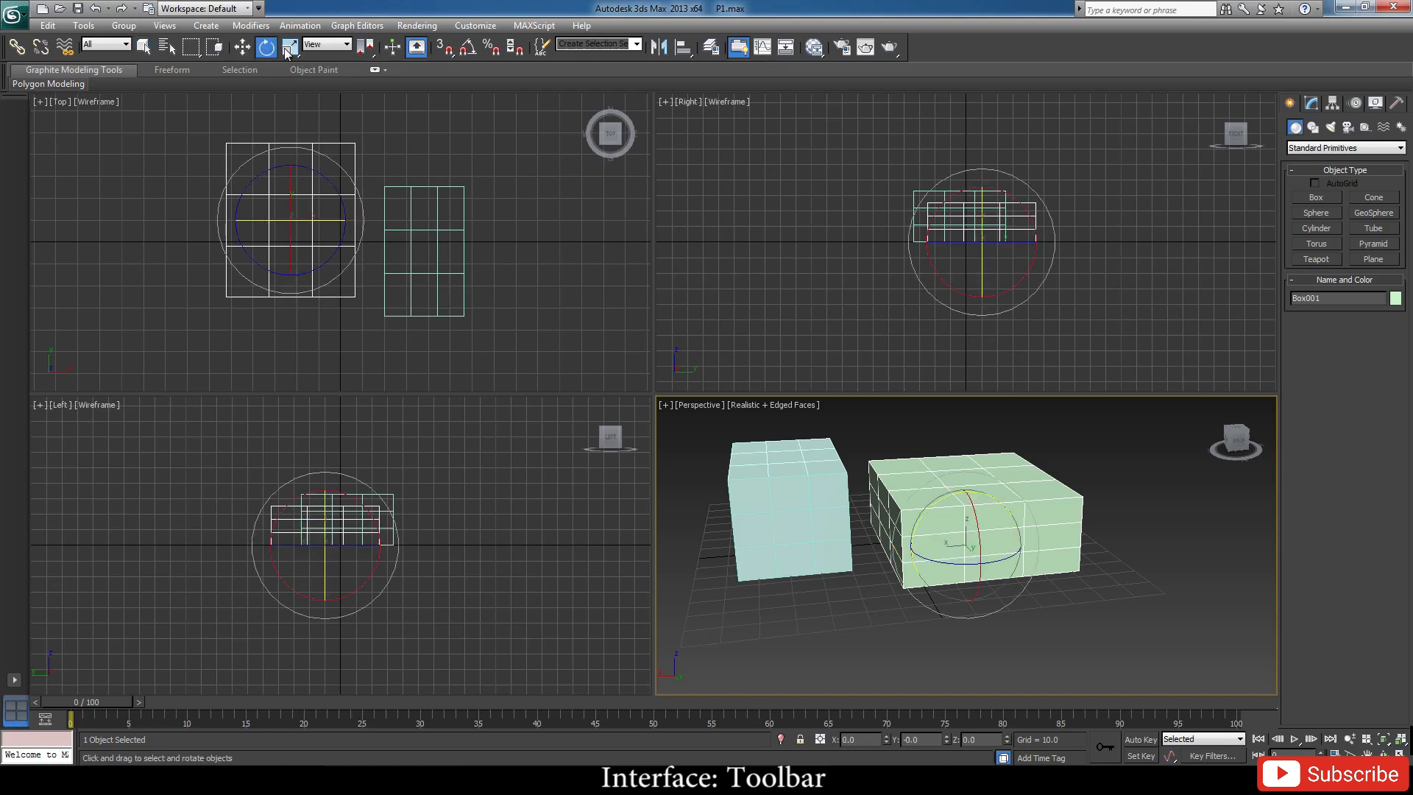
{"action": "left_click", "coordinate": [289, 47]}
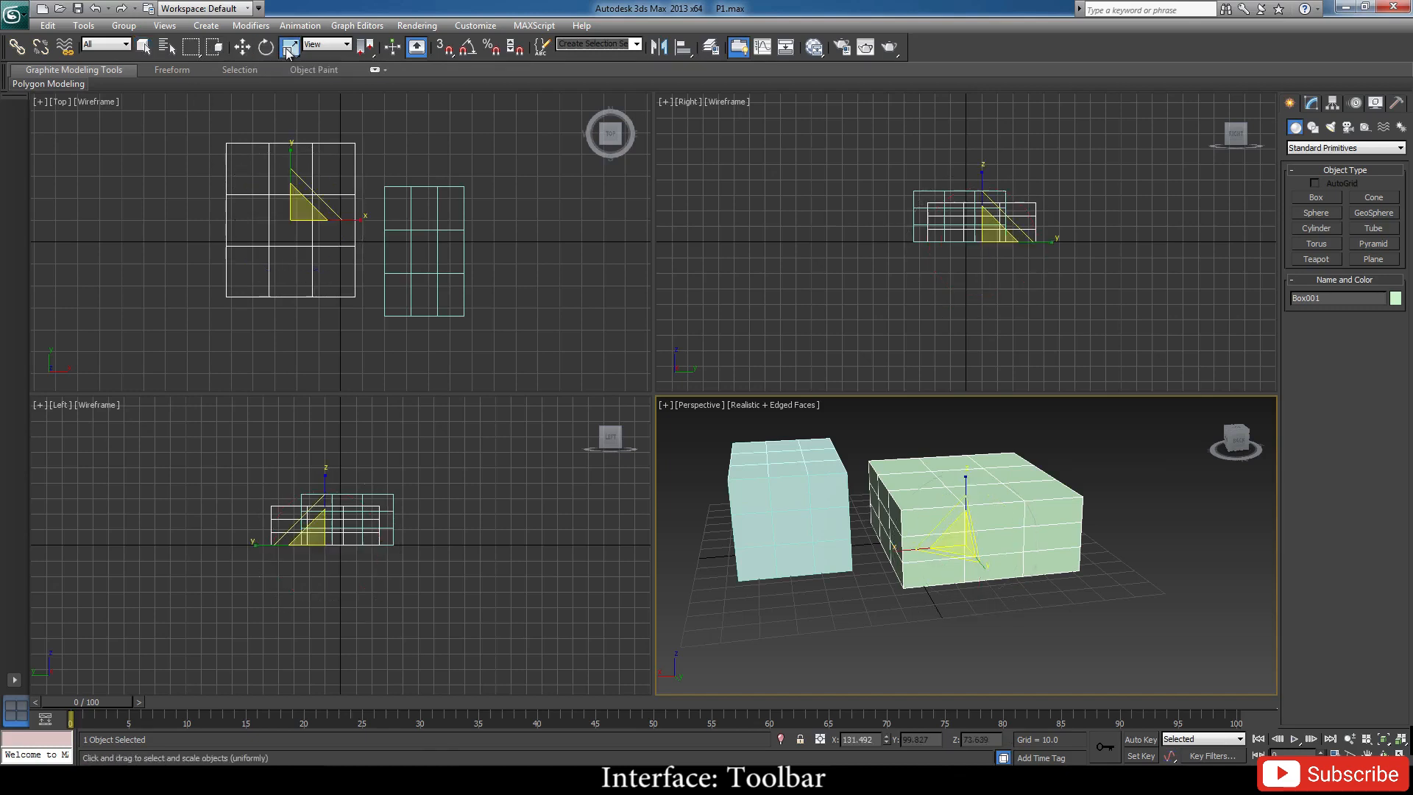
{"action": "left_click", "coordinate": [242, 47]}
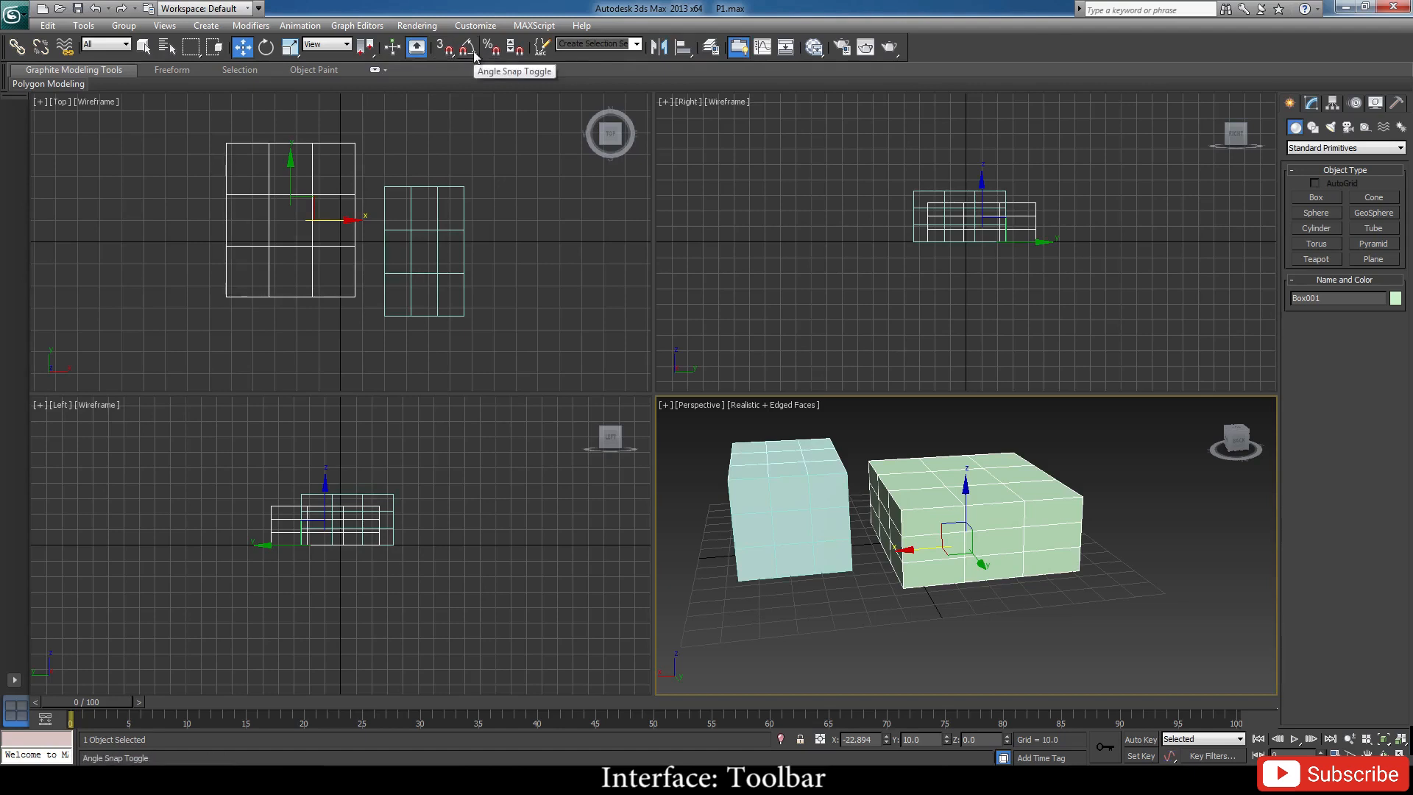
{"action": "left_click_drag", "start_coordinate": [1137, 458], "coordinate": [739, 563]}
{"action": "left_click", "coordinate": [1157, 558]}
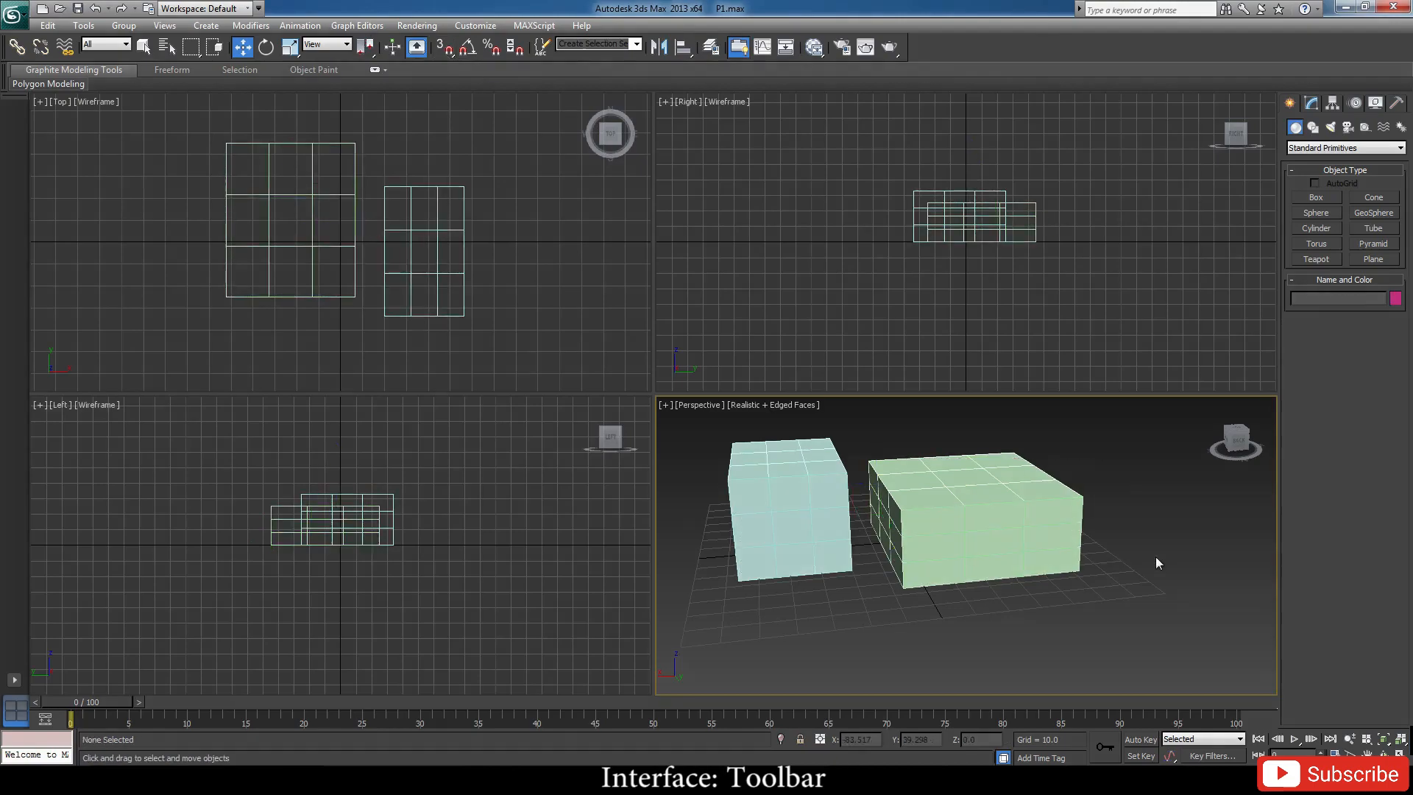